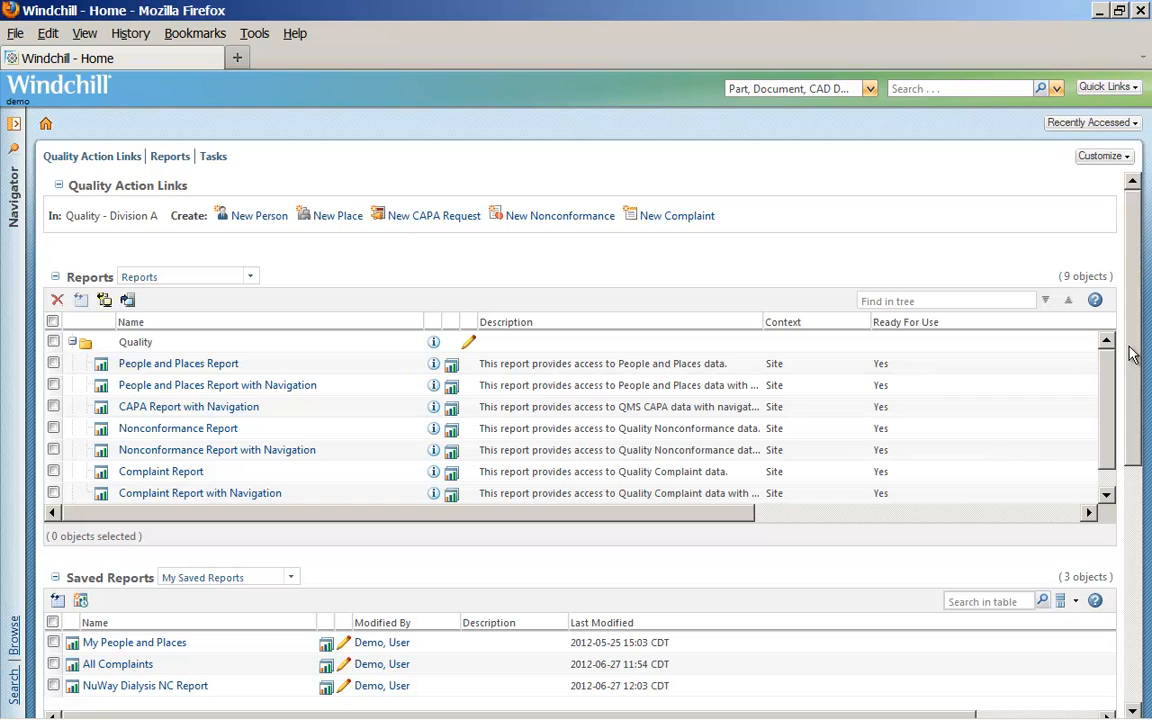
# Open the All Complaints saved report and maximize its report window
pyautogui.moveTo(1131, 352); pyautogui.dragTo(1131, 380)
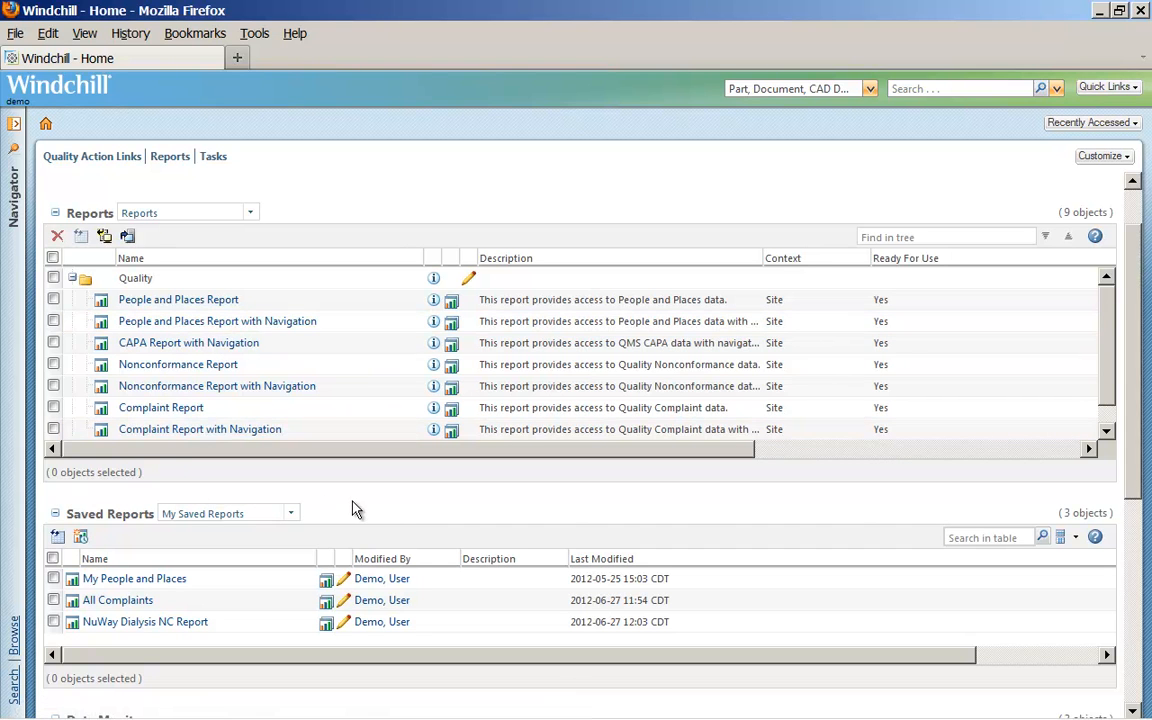
pyautogui.click(140, 601)
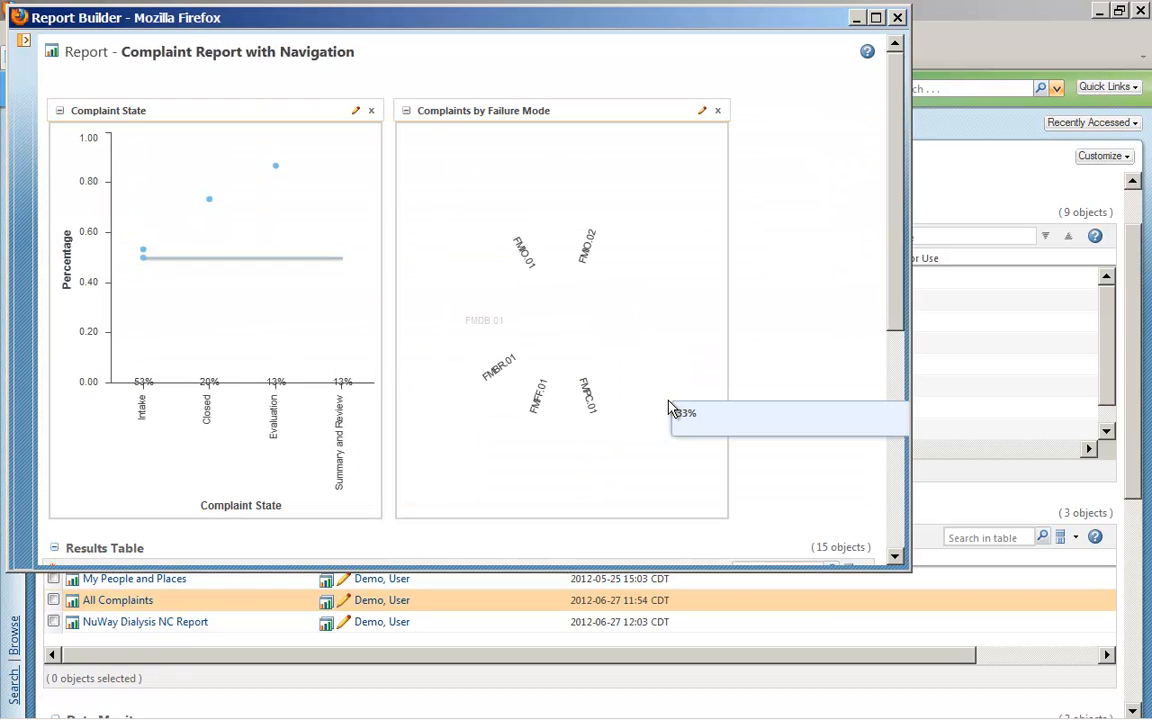
pyautogui.click(876, 19)
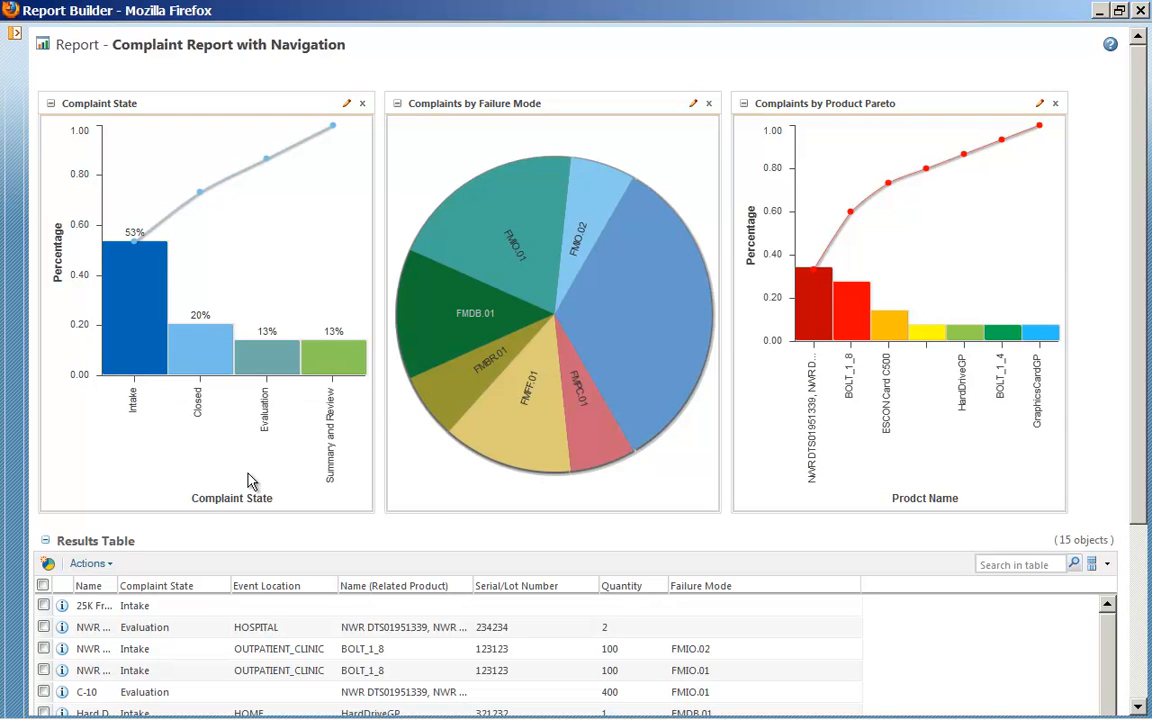
# Examine the segment percentages in the Complaint State, Complaints by Failure Mode and Complaints by Product Pareto charts
pyautogui.moveTo(141, 346)
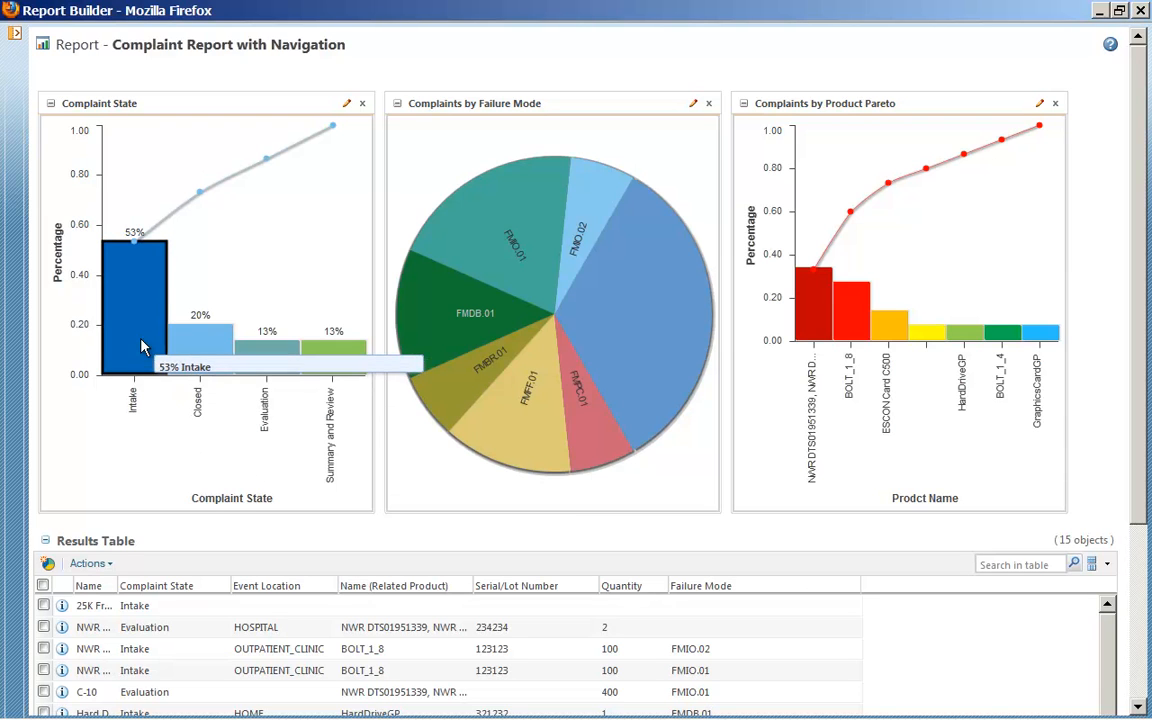
pyautogui.moveTo(310, 374)
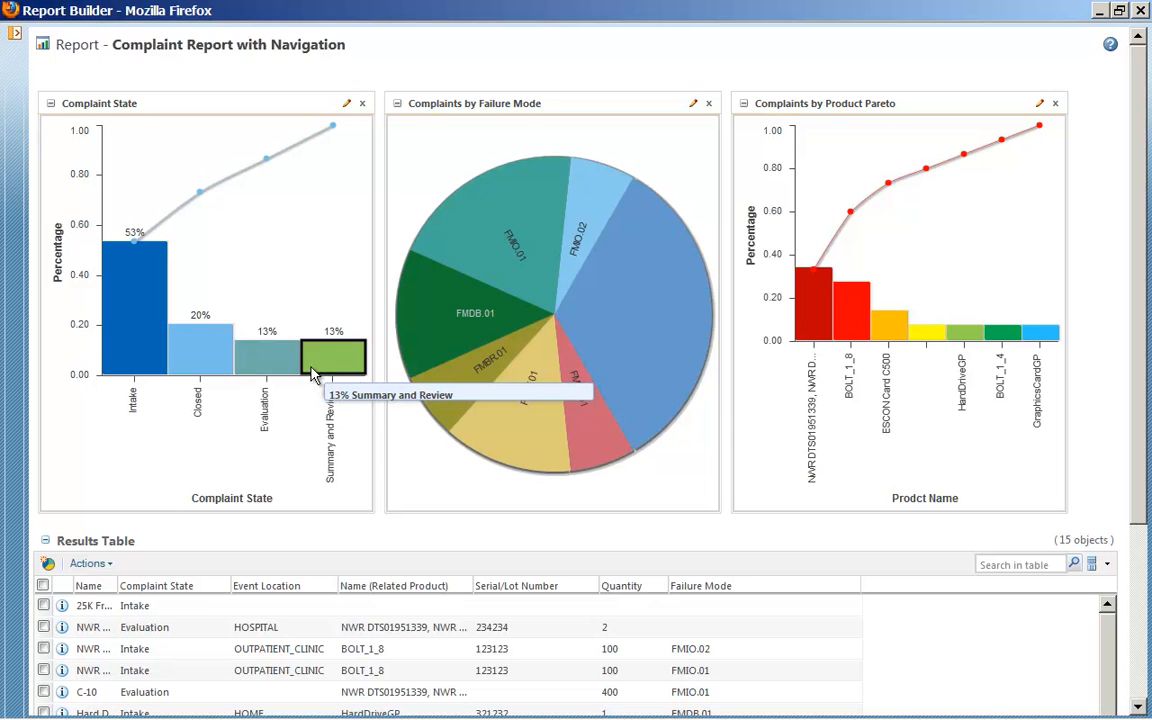
pyautogui.moveTo(503, 260)
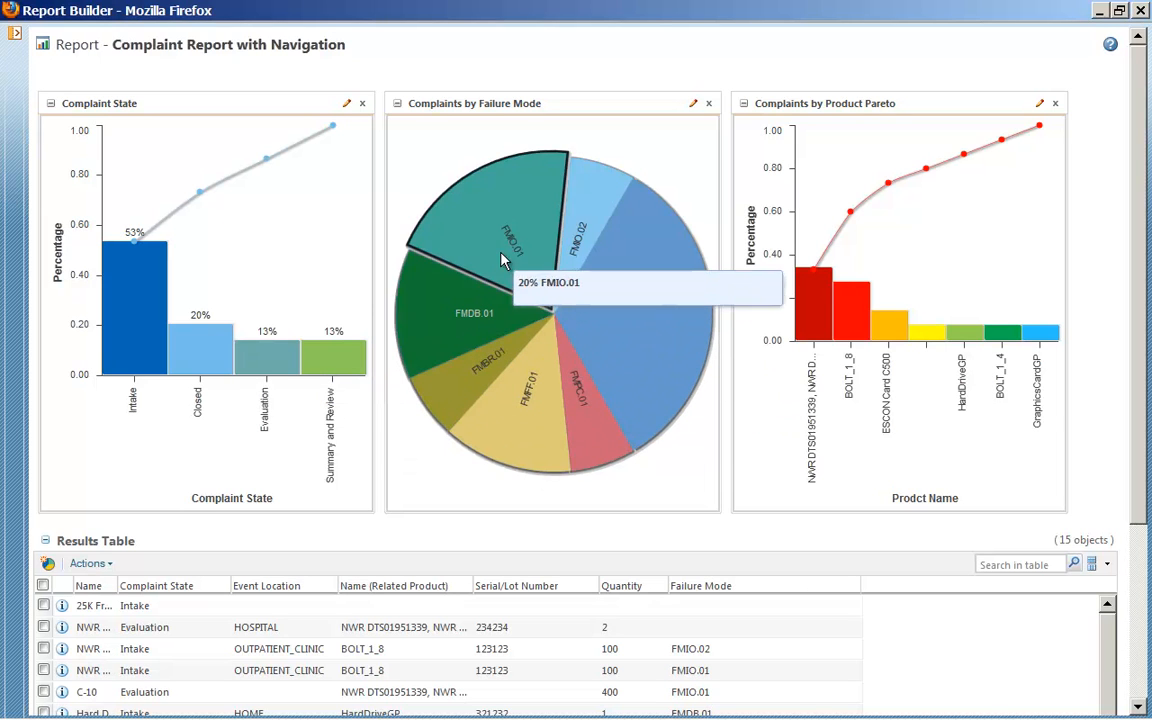
pyautogui.moveTo(575, 432)
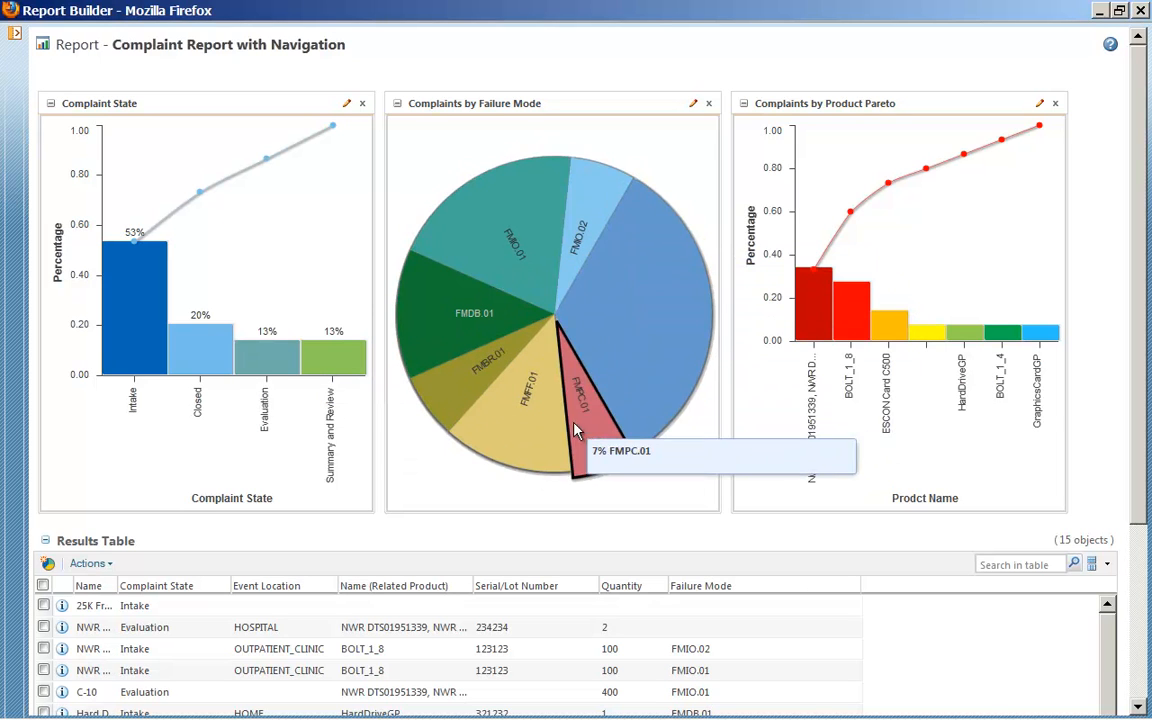
pyautogui.moveTo(679, 345)
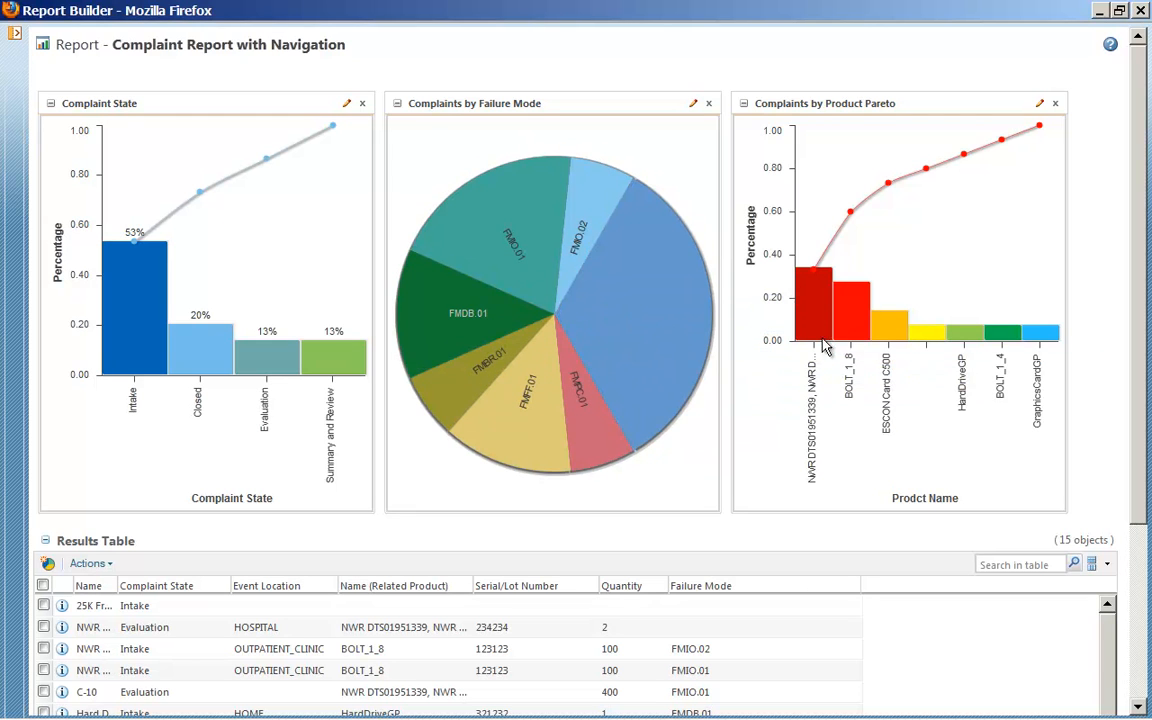
pyautogui.moveTo(820, 328)
pyautogui.moveTo(884, 335)
# Widen the Name column of the results table so the full complaint names fit
pyautogui.scroll(-3, 1145, 268)
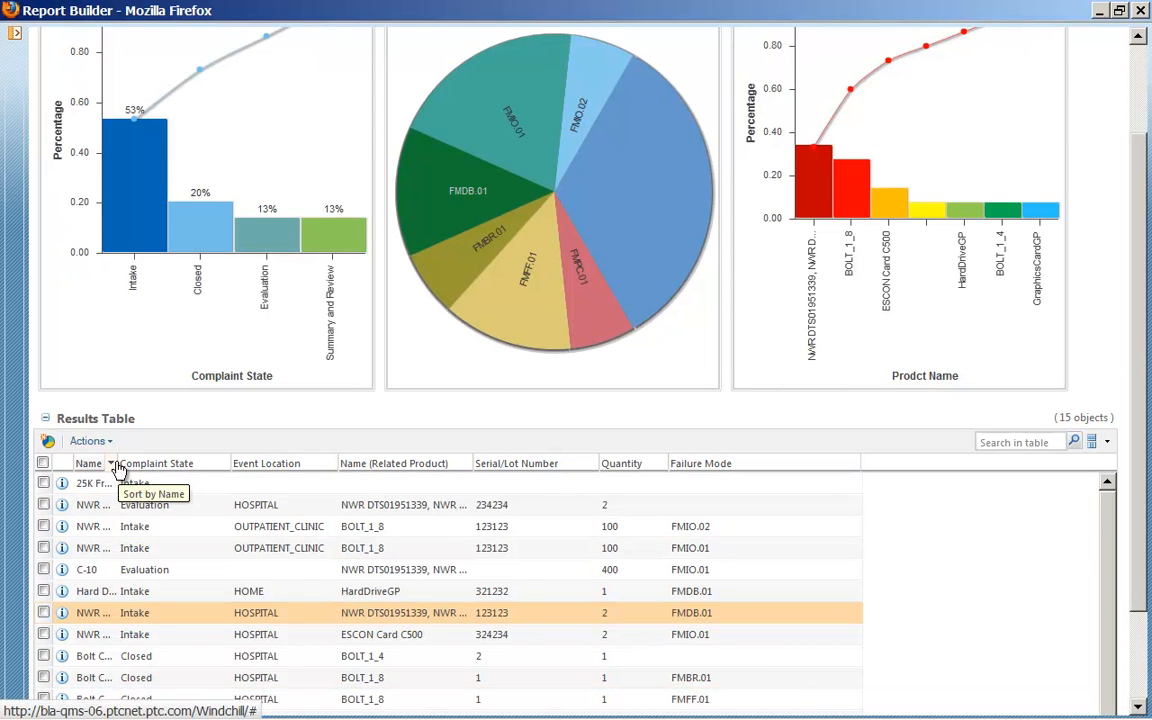
pyautogui.moveTo(114, 463); pyautogui.dragTo(285, 470)
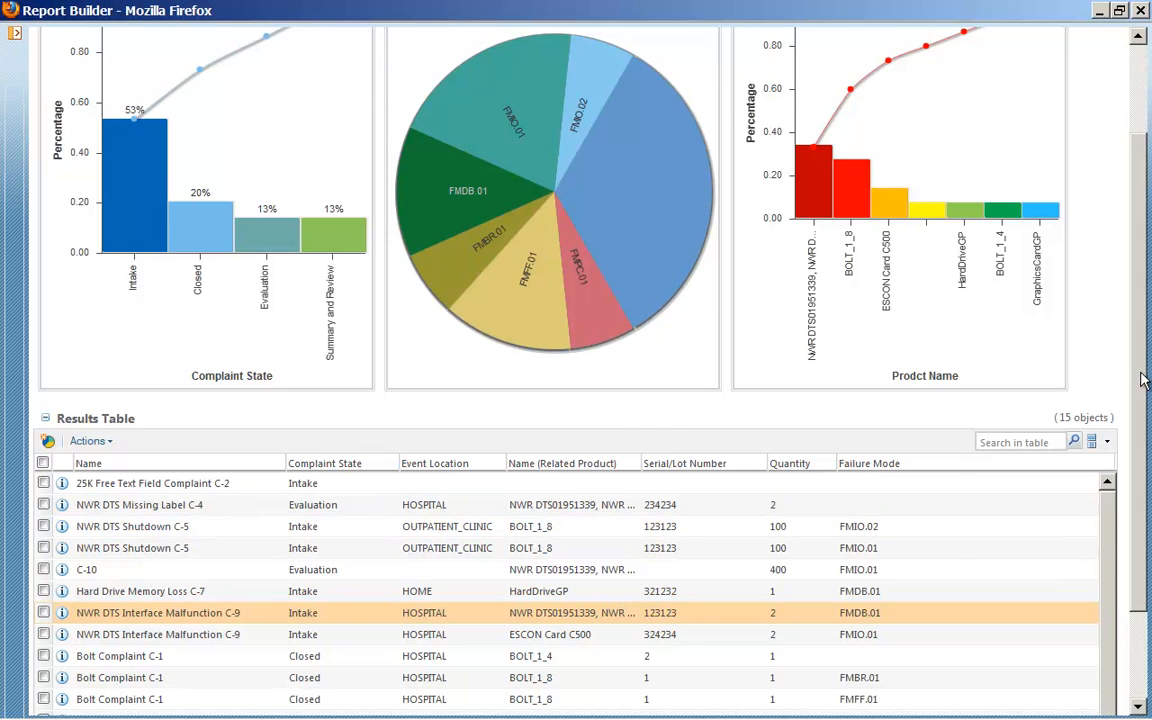
# Preview the saved Event Location, Failure Modes and Name (Related Product) charts in the Complaint State chart's editor, and leave it without applying changes
pyautogui.scroll(3, 604, 127)
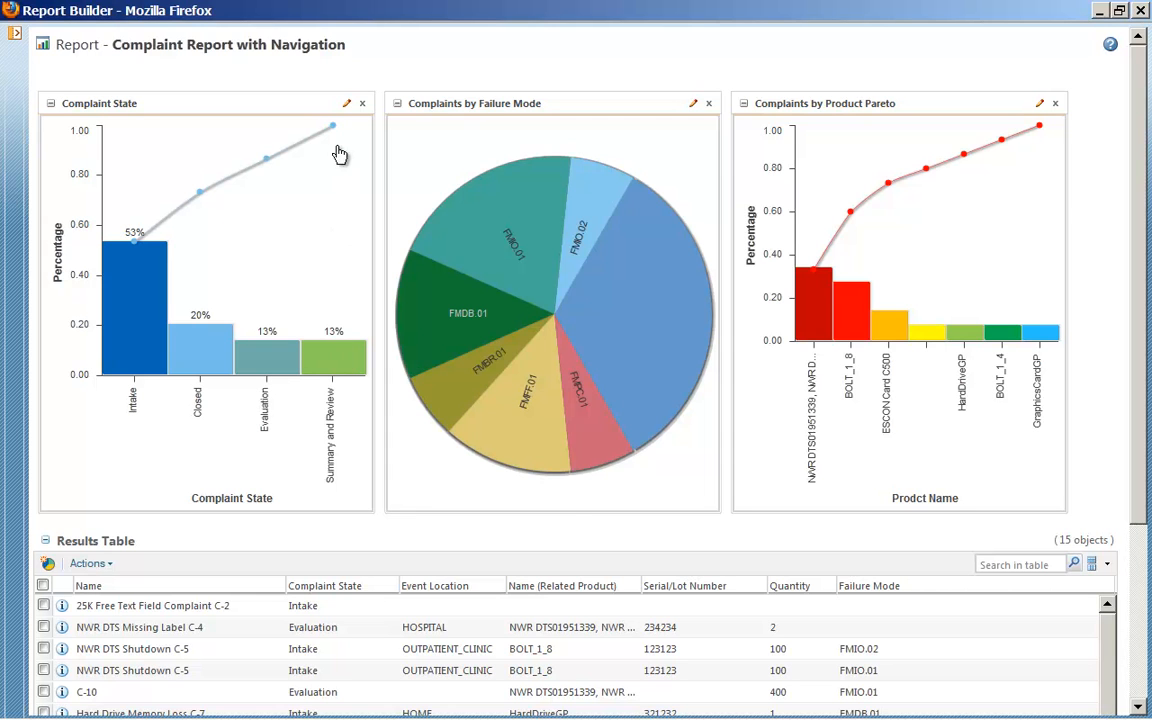
pyautogui.click(347, 106)
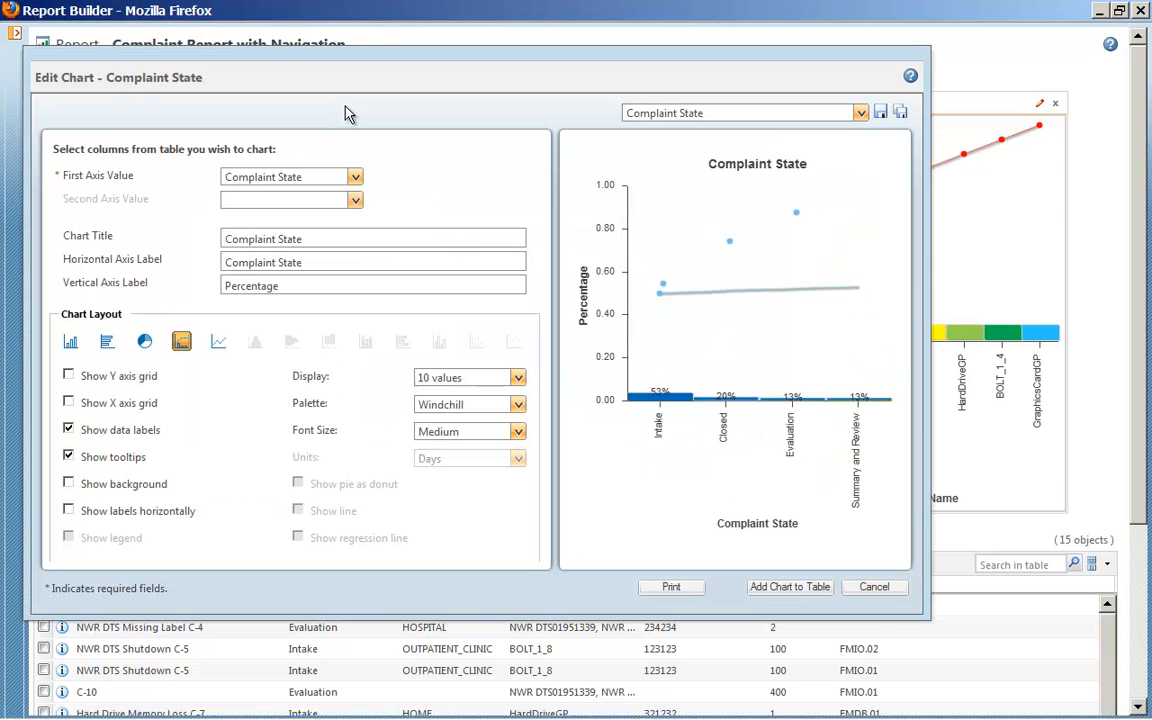
pyautogui.click(860, 114)
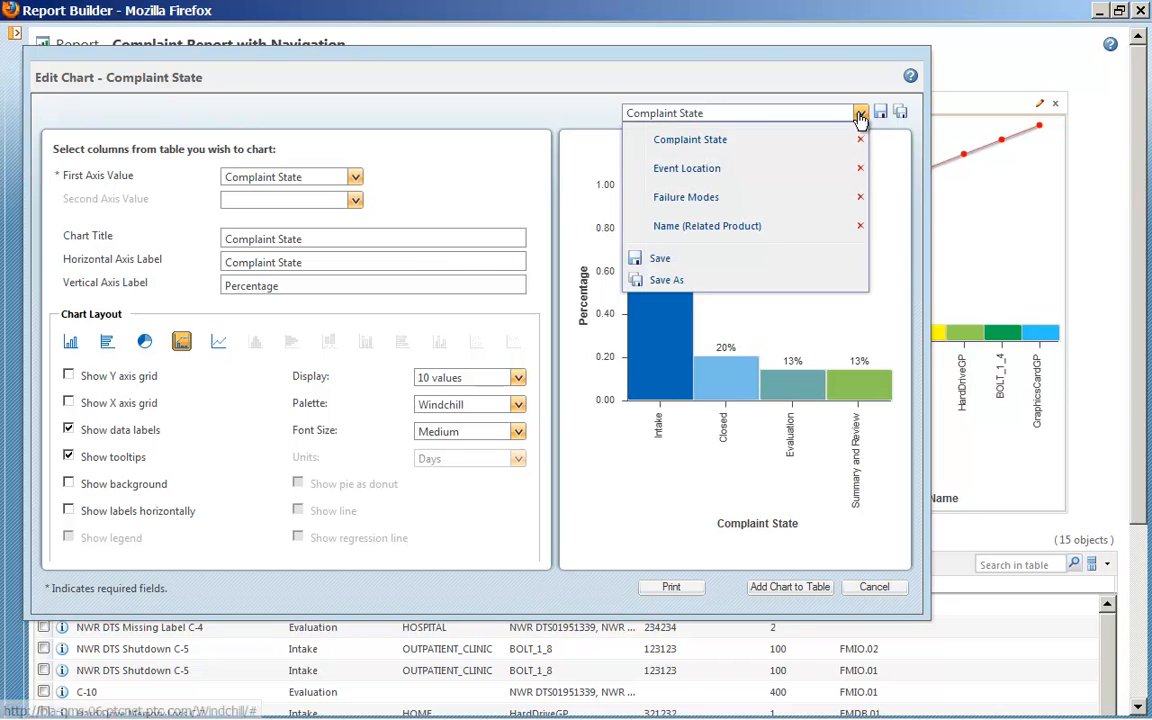
pyautogui.click(710, 174)
pyautogui.click(640, 113)
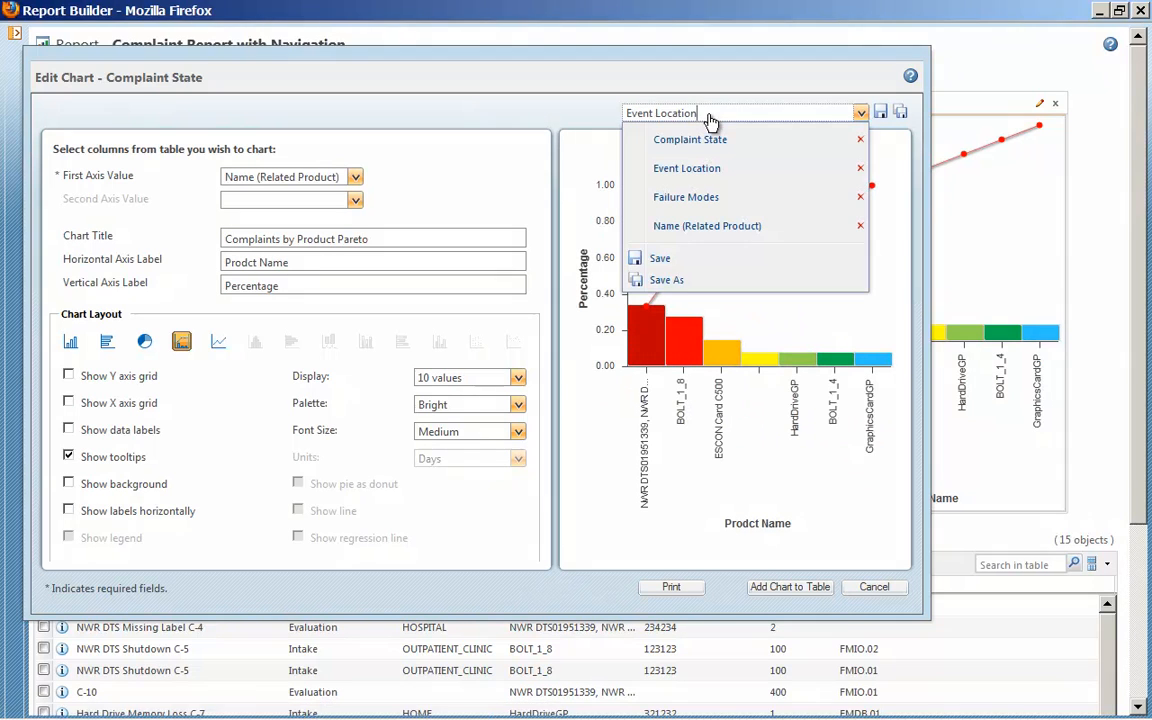
pyautogui.click(705, 198)
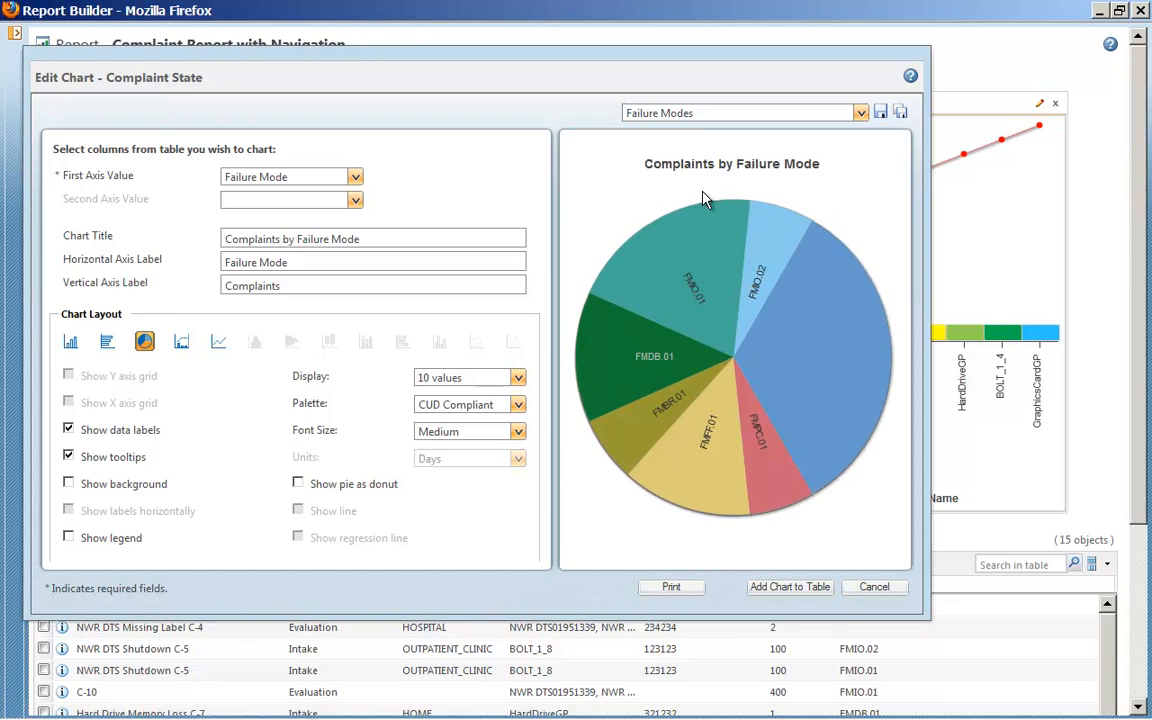
pyautogui.click(700, 116)
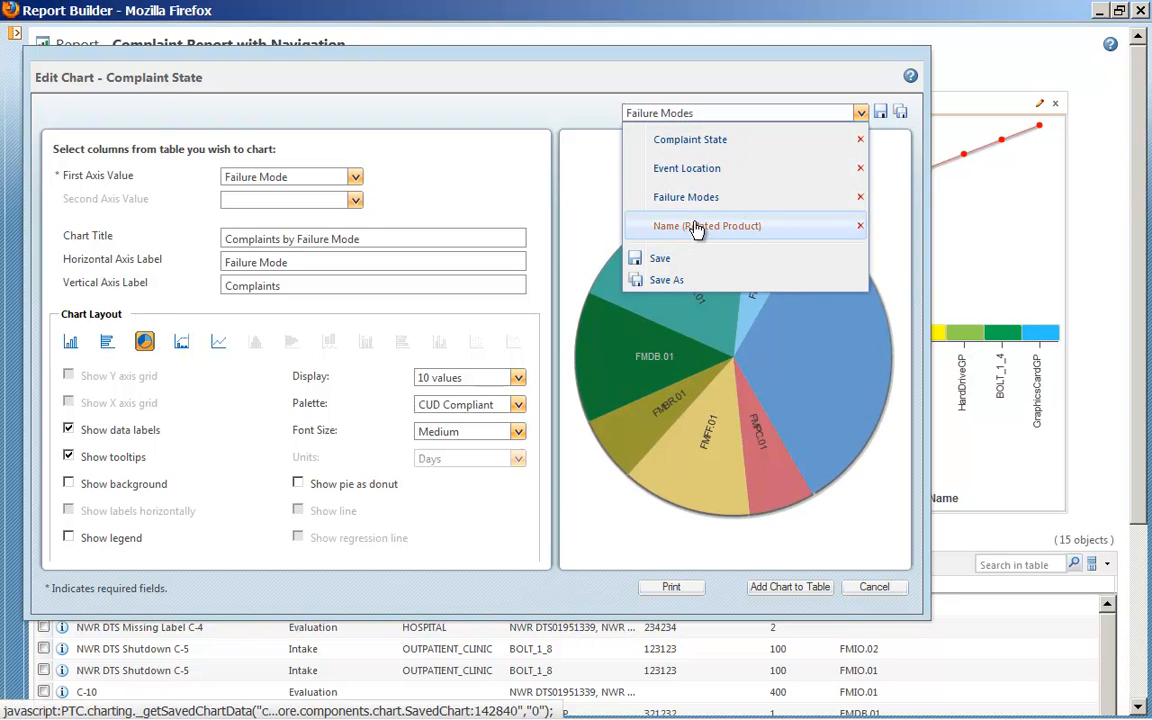
pyautogui.click(700, 223)
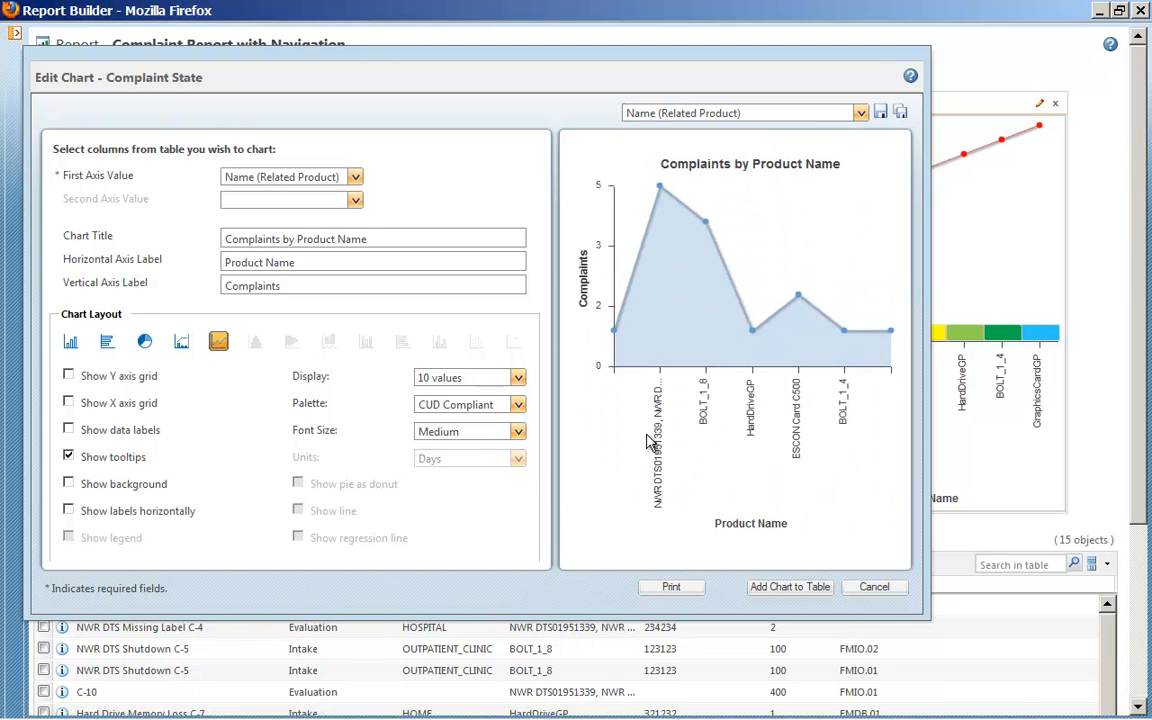
pyautogui.click(875, 590)
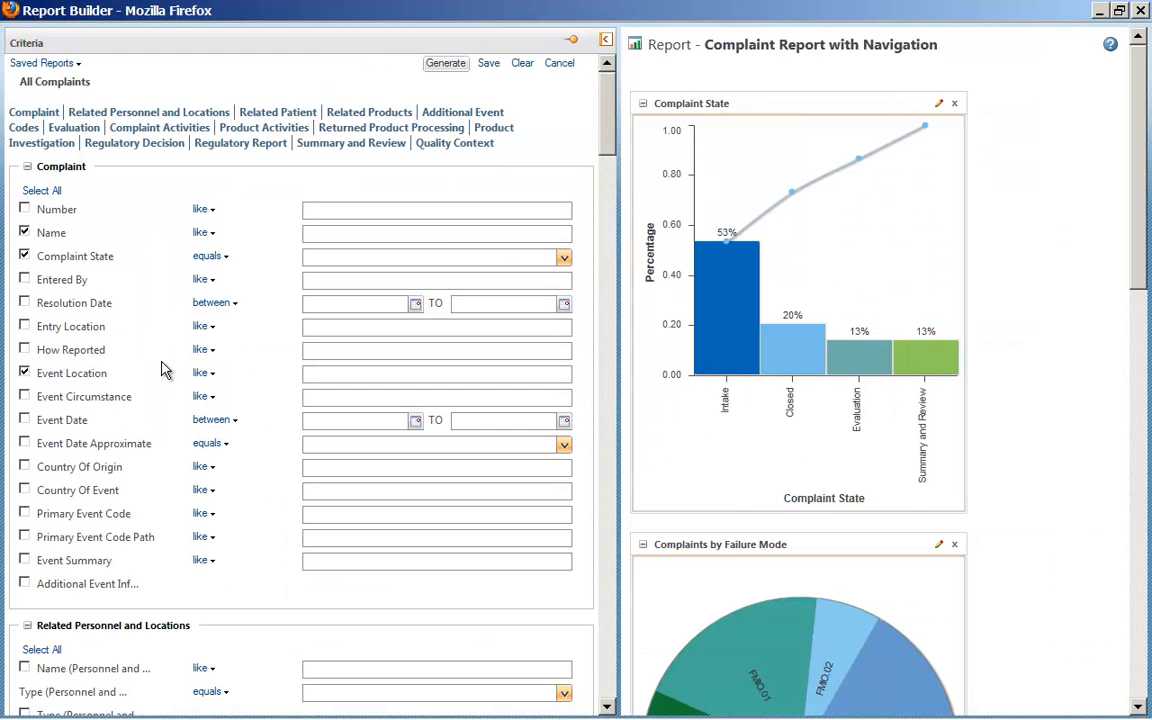
# Review the report's Complaint criteria, including the date calendar and the comparison options for Resolution Date
pyautogui.moveTo(80, 209); pyautogui.dragTo(40, 213)
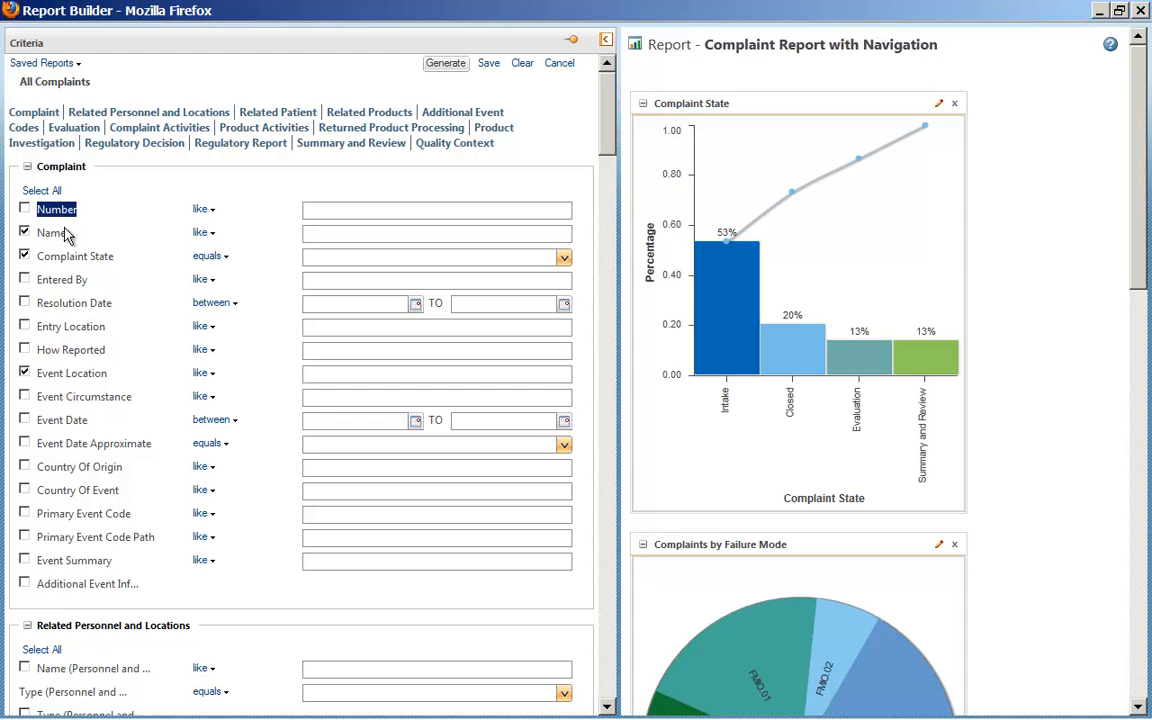
pyautogui.click(85, 290)
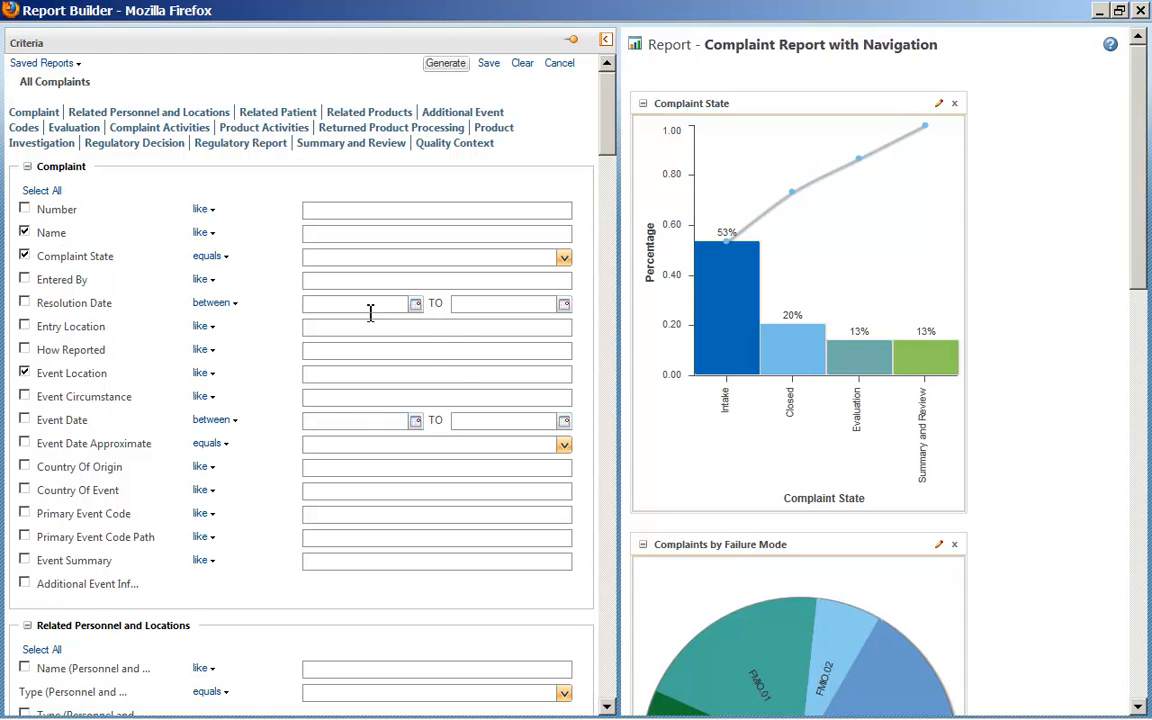
pyautogui.click(415, 304)
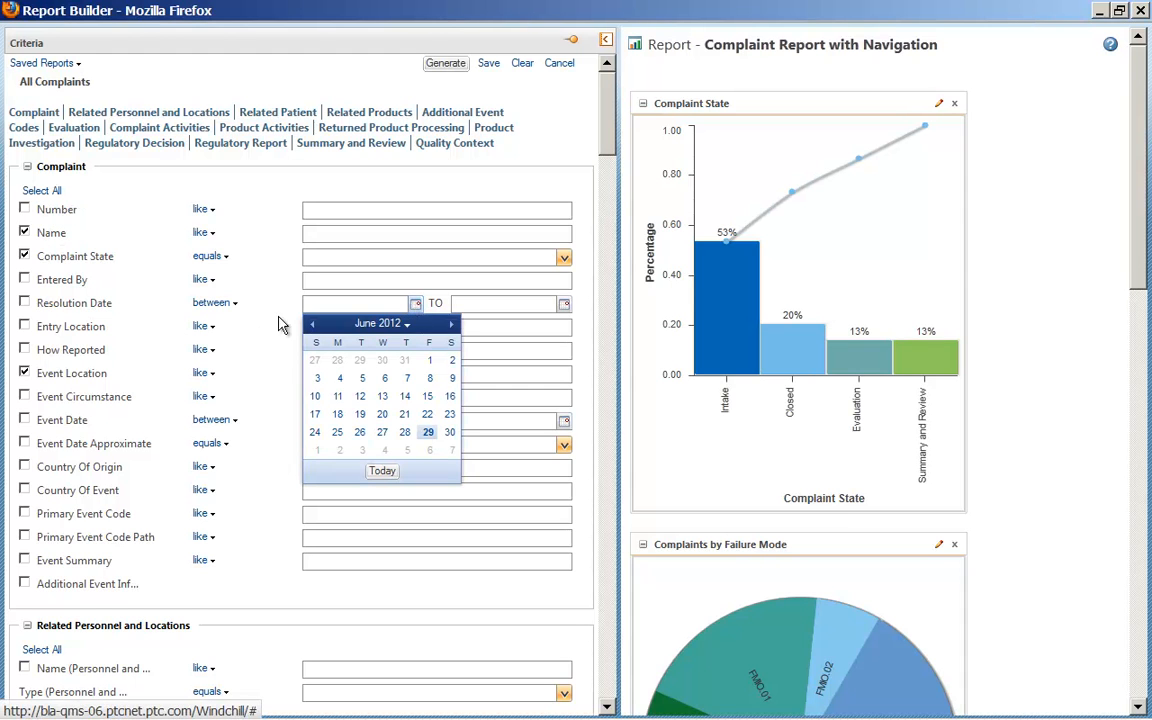
pyautogui.click(232, 304)
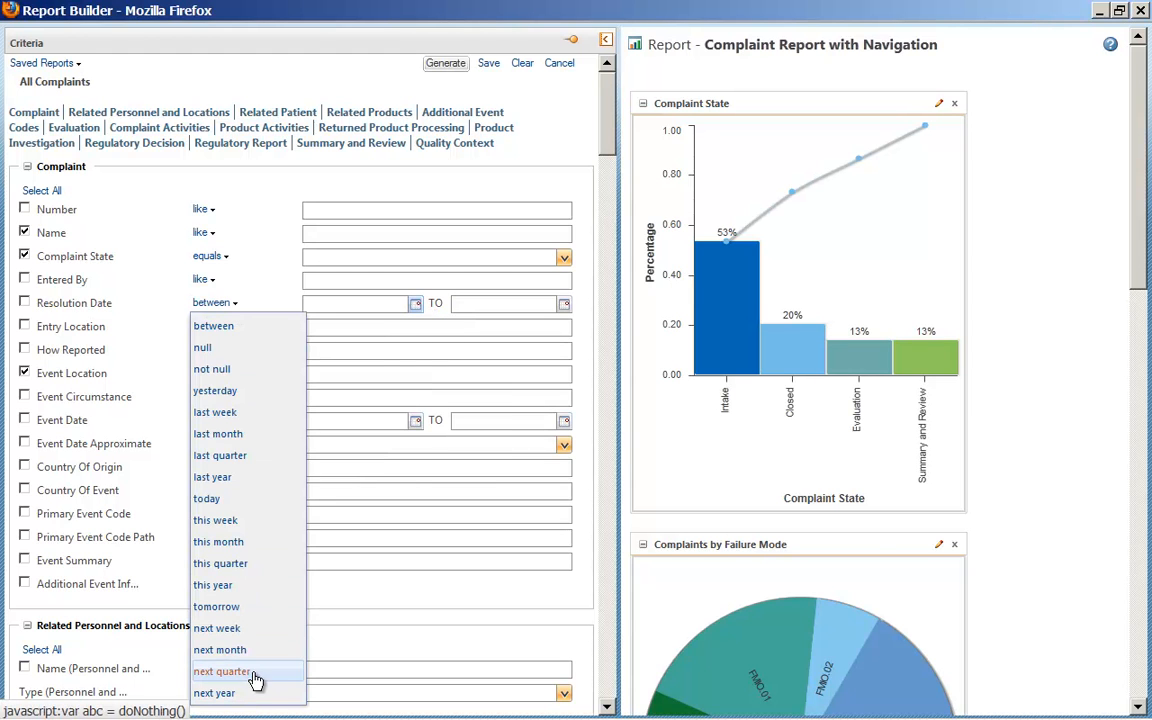
# Regenerate the report with Entered By included and widen the results table's Name column to show full complaint names
pyautogui.click(153, 277)
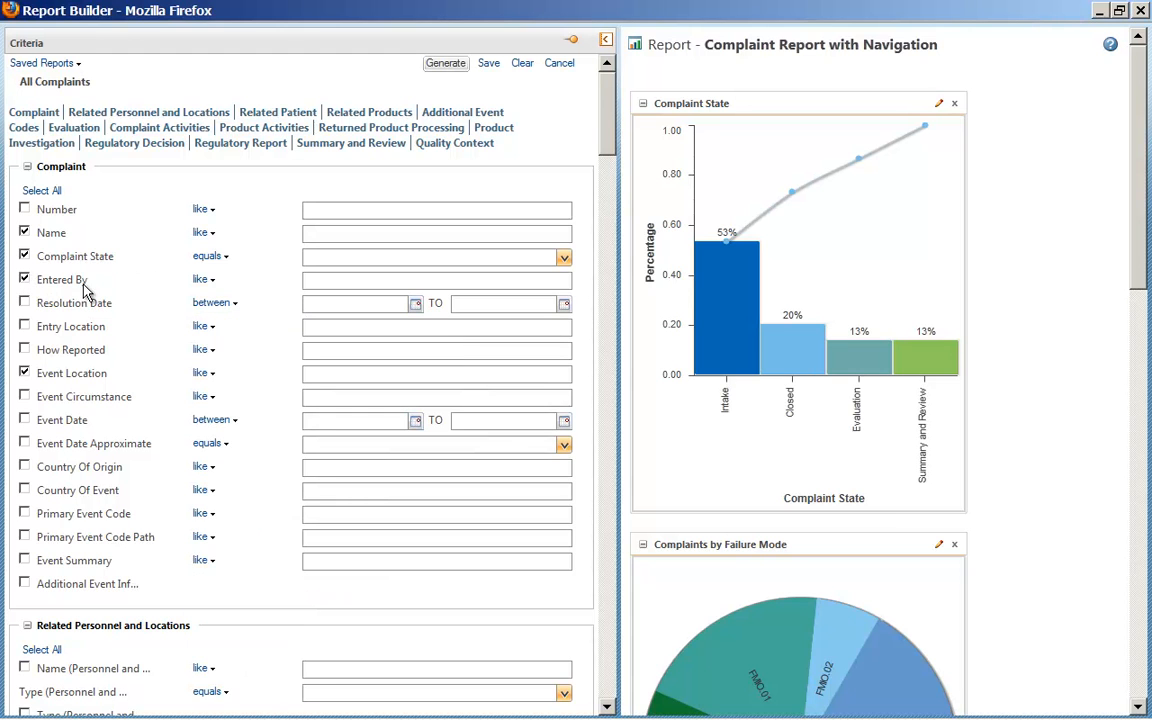
pyautogui.click(450, 68)
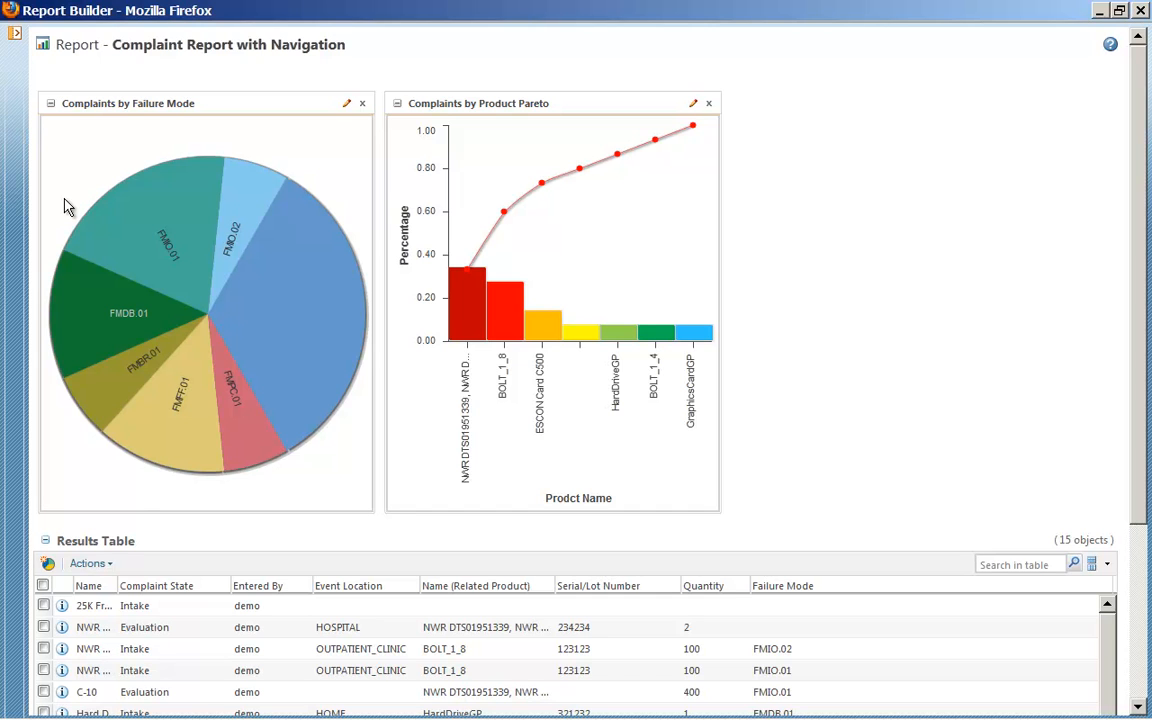
pyautogui.moveTo(122, 585); pyautogui.dragTo(243, 590)
# Filter the results table to the NWR DTS01951339, NWR Dialysis Therapy System complaints through the Product Pareto chart
pyautogui.moveTo(1136, 253); pyautogui.dragTo(1150, 395)
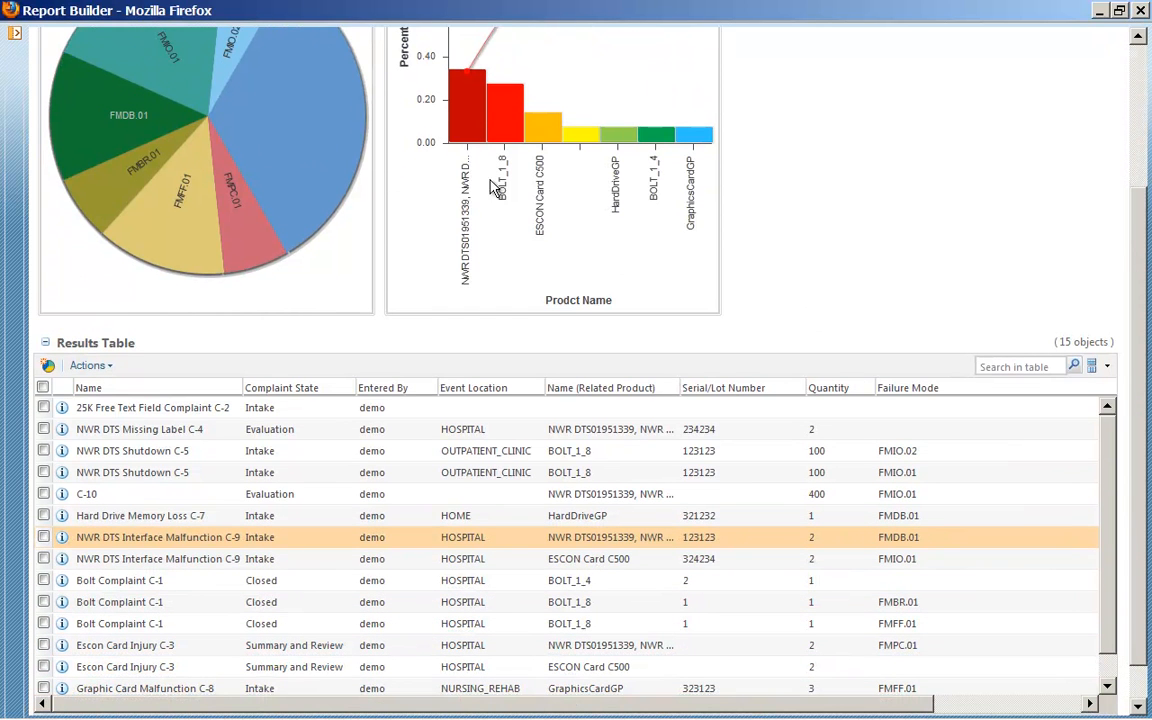
pyautogui.moveTo(464, 131)
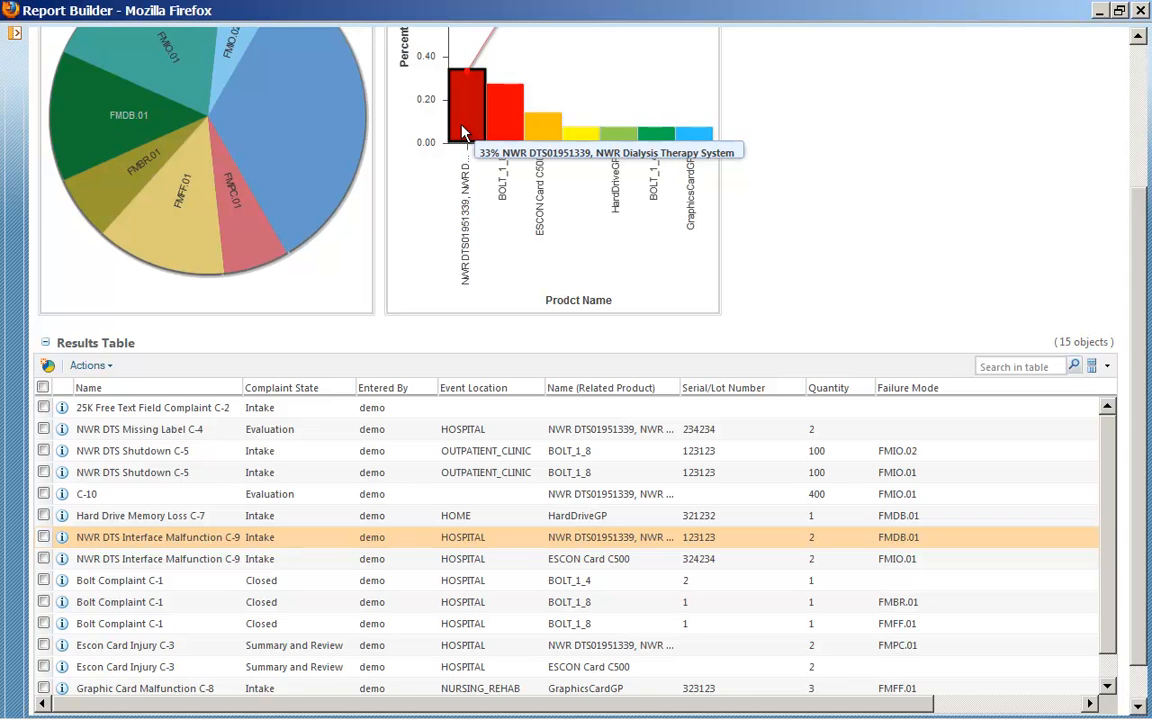
pyautogui.moveTo(1060, 342); pyautogui.dragTo(1108, 342)
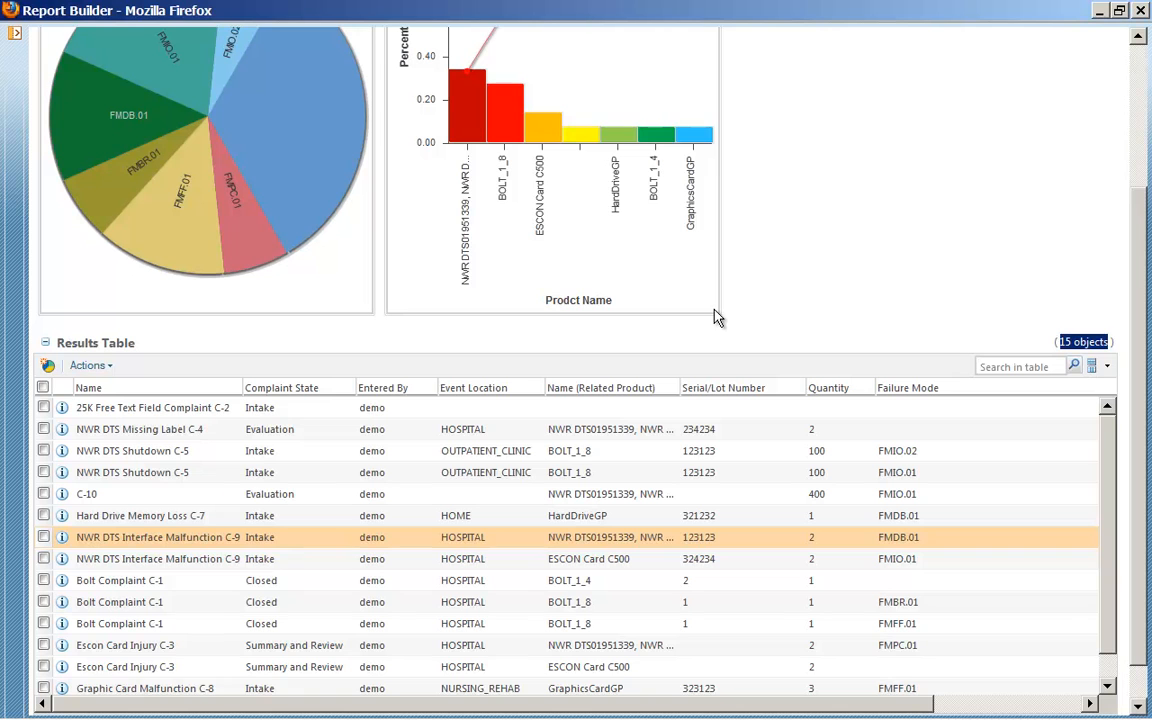
pyautogui.click(473, 130)
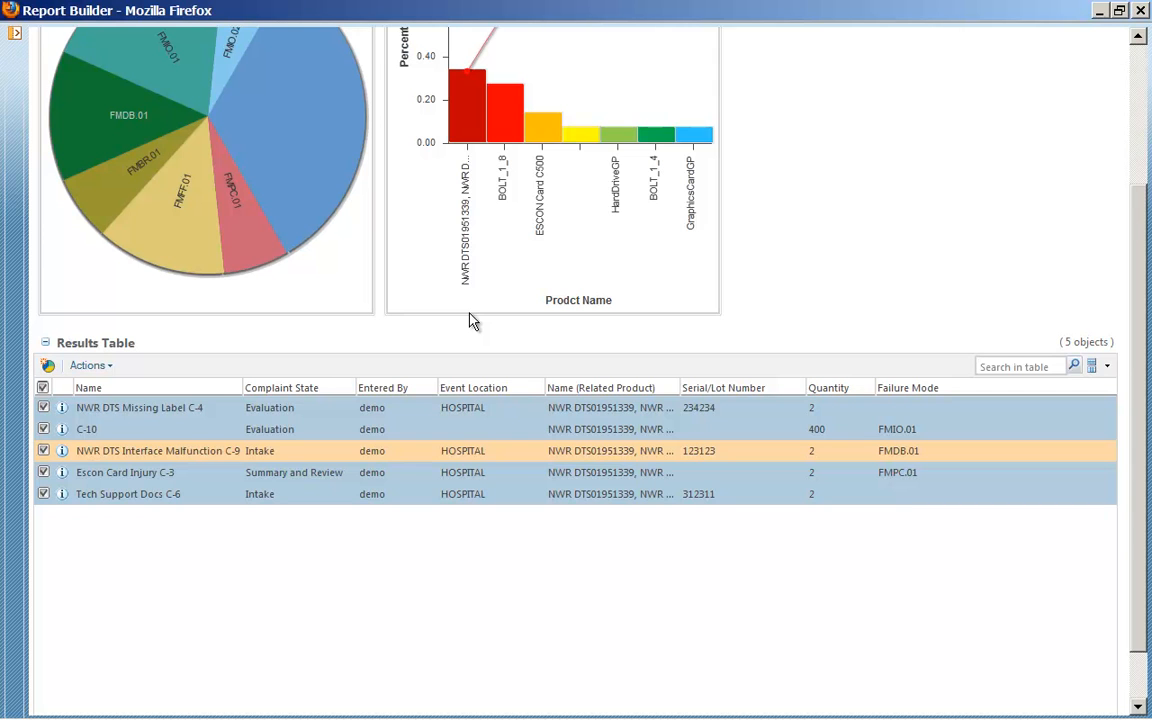
# Filter the results by the FMPC.01 failure mode in the pie chart and open the Escon Card Injury C-3 complaint's information page
pyautogui.moveTo(257, 244)
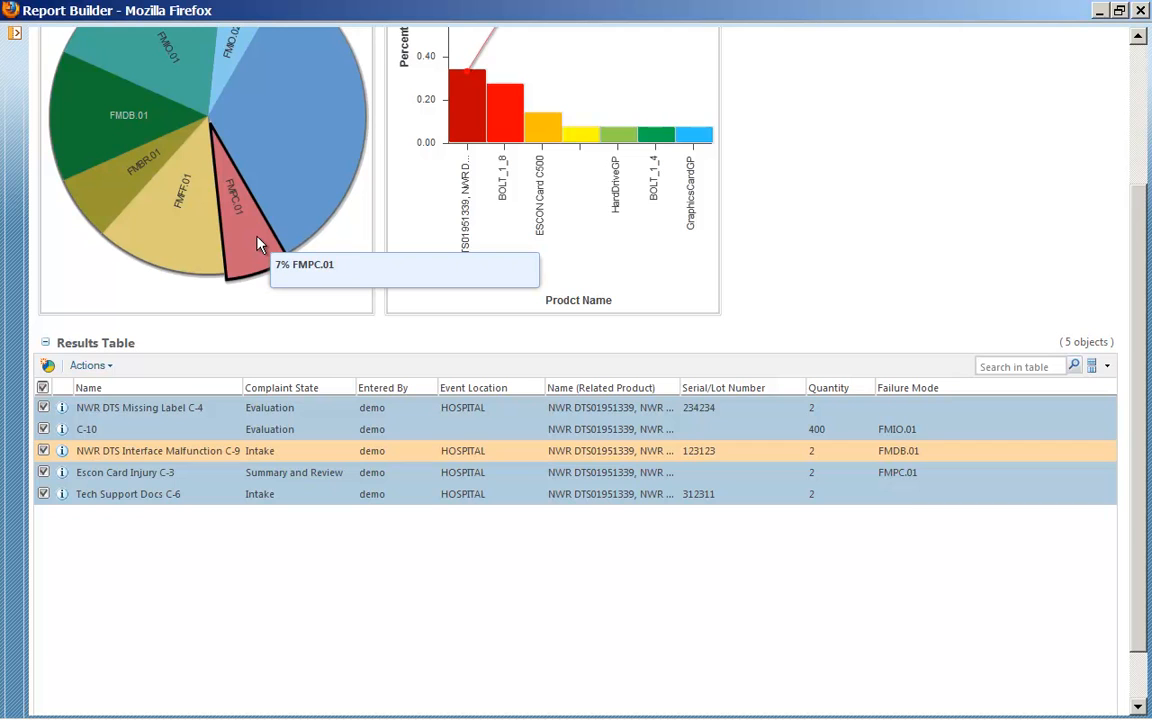
pyautogui.click(257, 244)
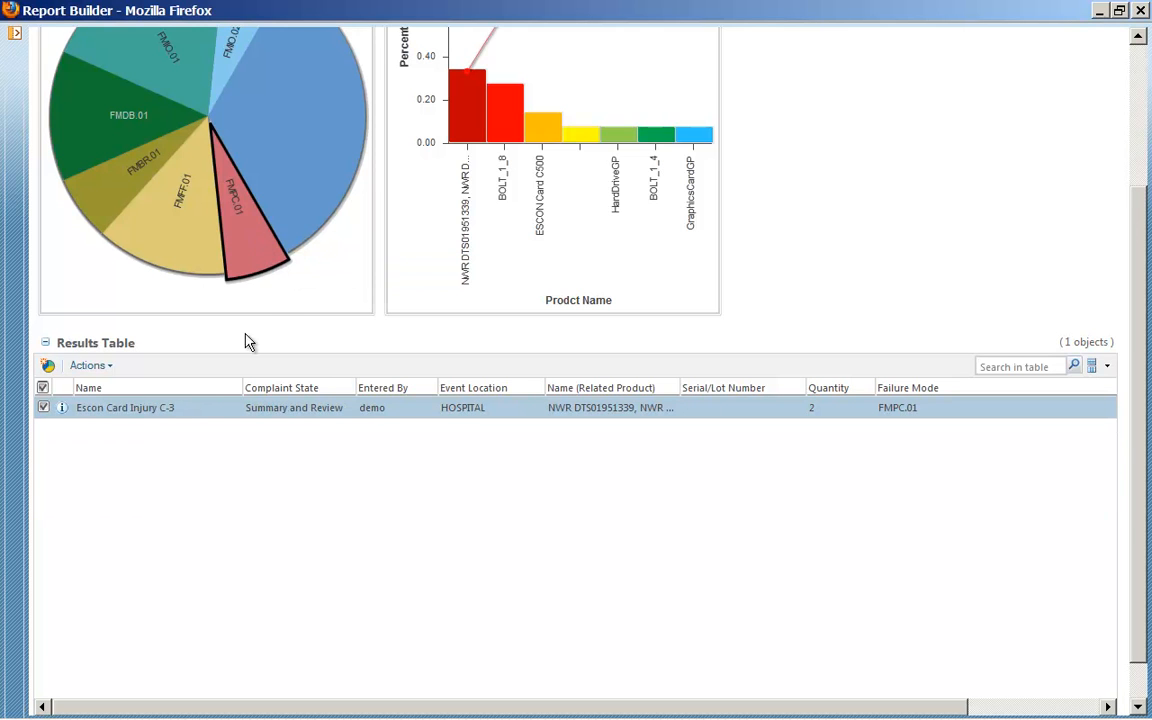
pyautogui.click(62, 410)
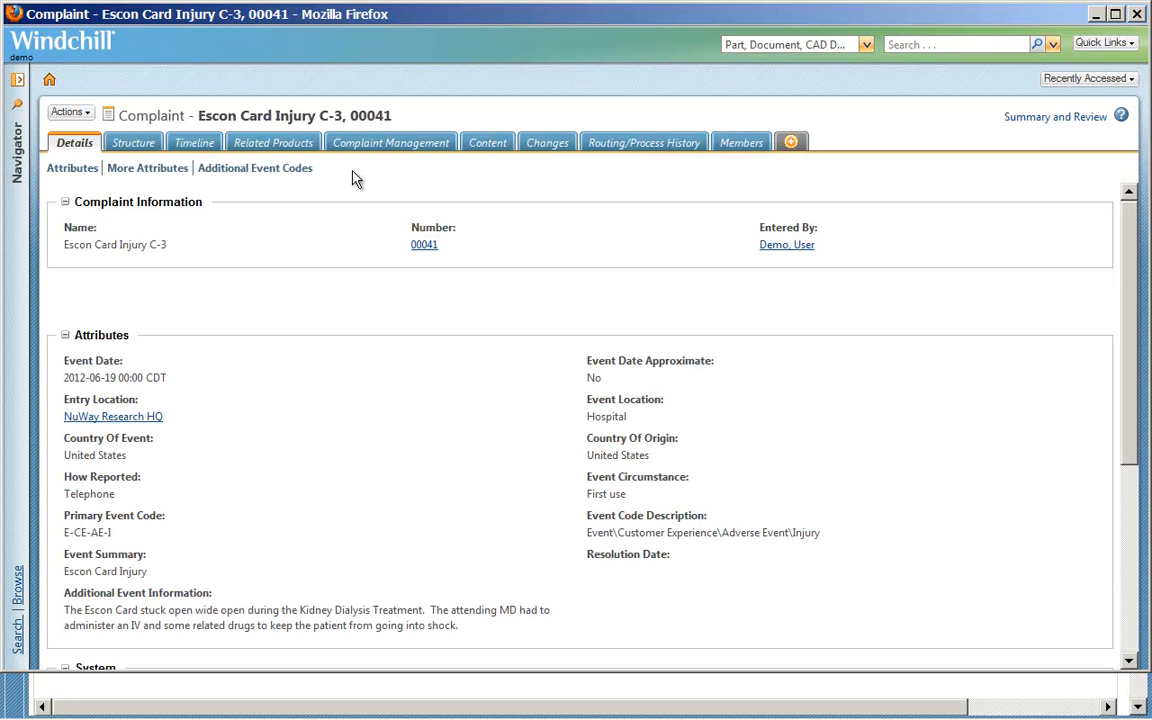
# View the complaint's management information and expand the product activities of ESCON Card C500 and NWR Dialysis Therapy System
pyautogui.click(384, 147)
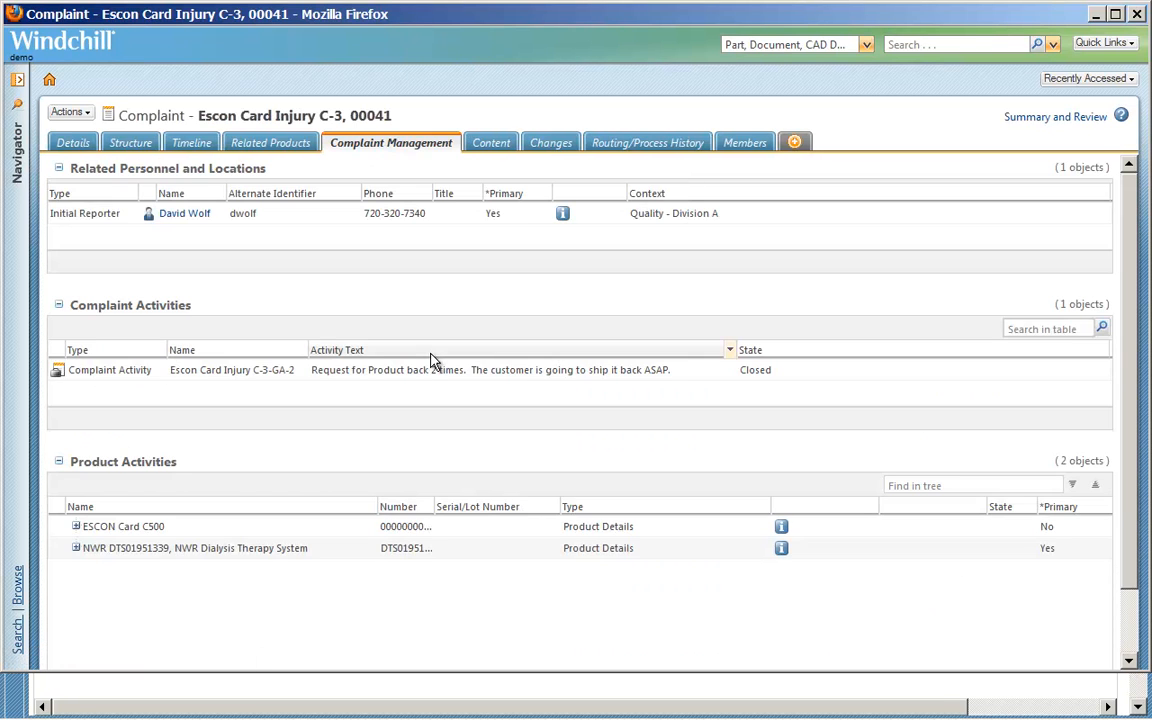
pyautogui.click(75, 526)
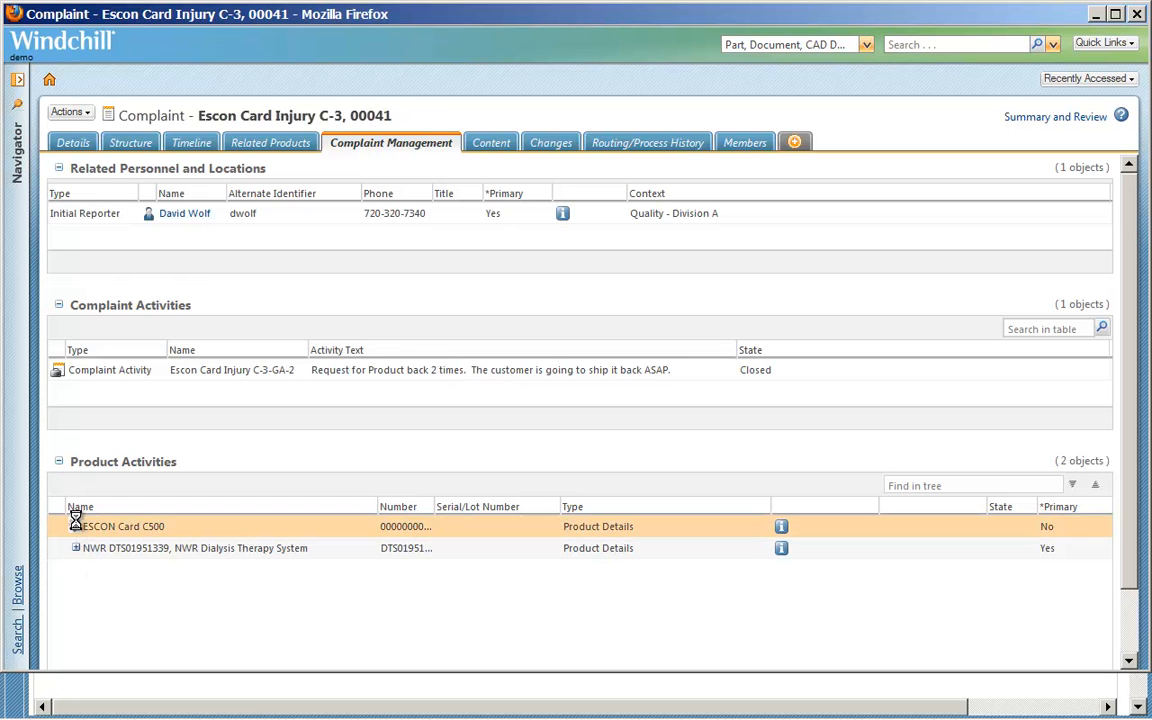
pyautogui.click(75, 570)
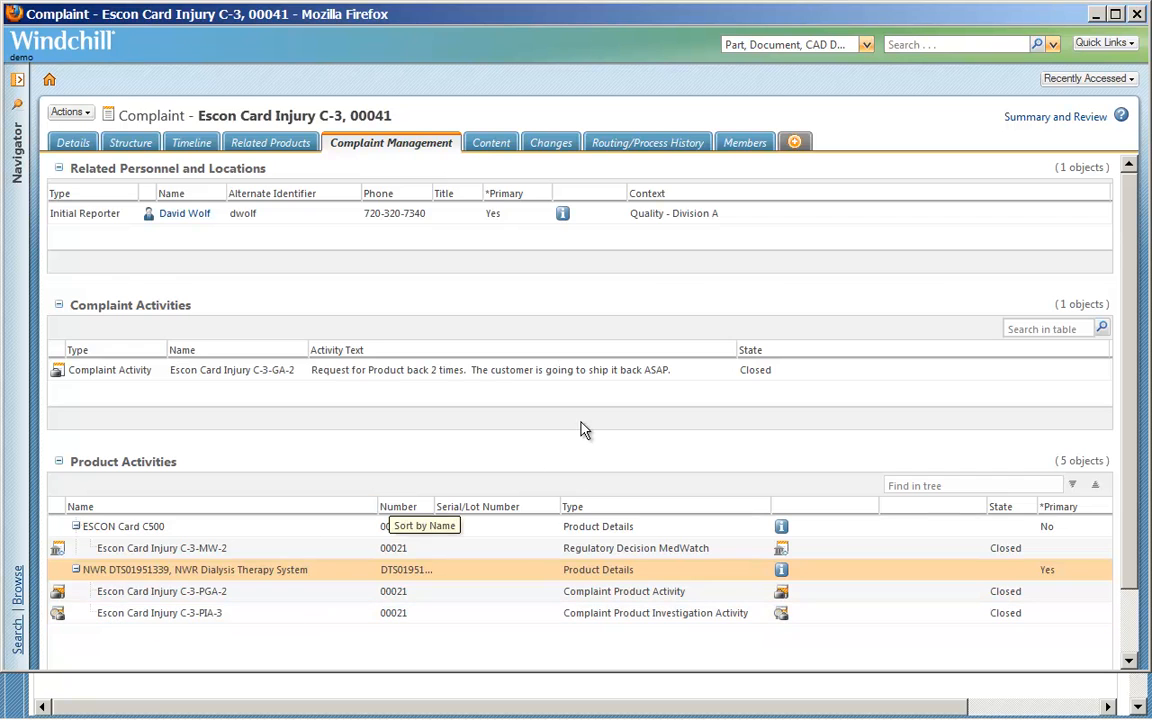
# View the complaint's members, expand the Complaint Creator role, and check the Summary and Review stage in the life cycle diagram
pyautogui.click(741, 145)
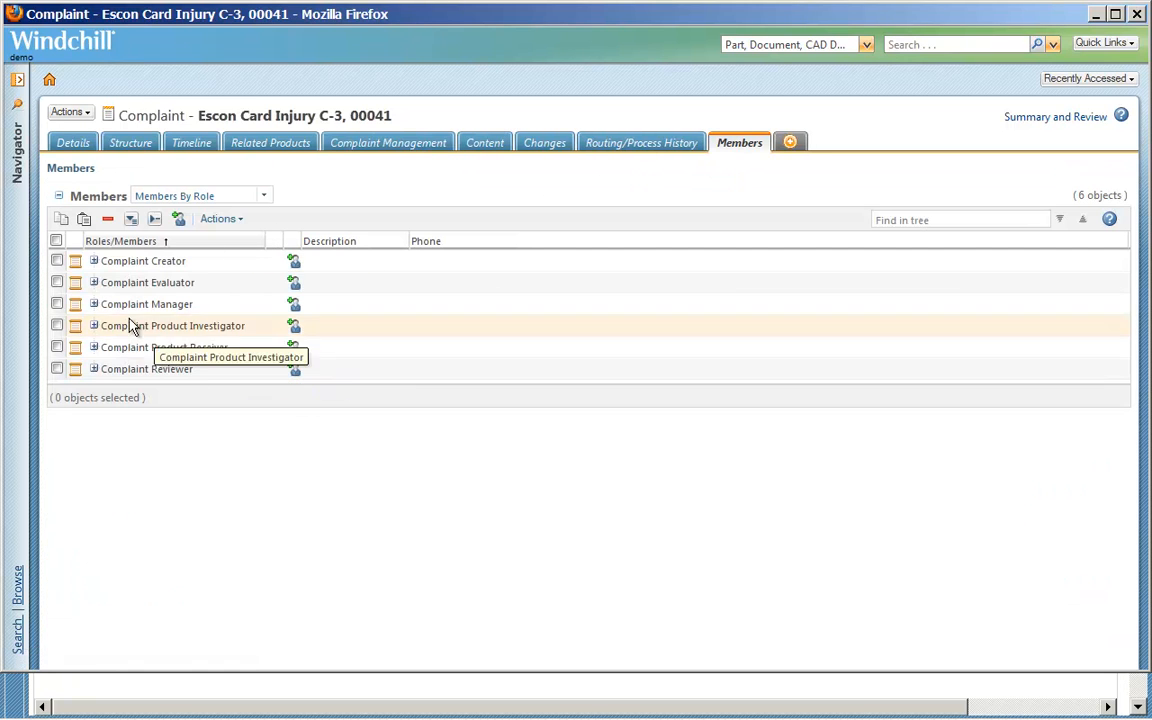
pyautogui.click(93, 261)
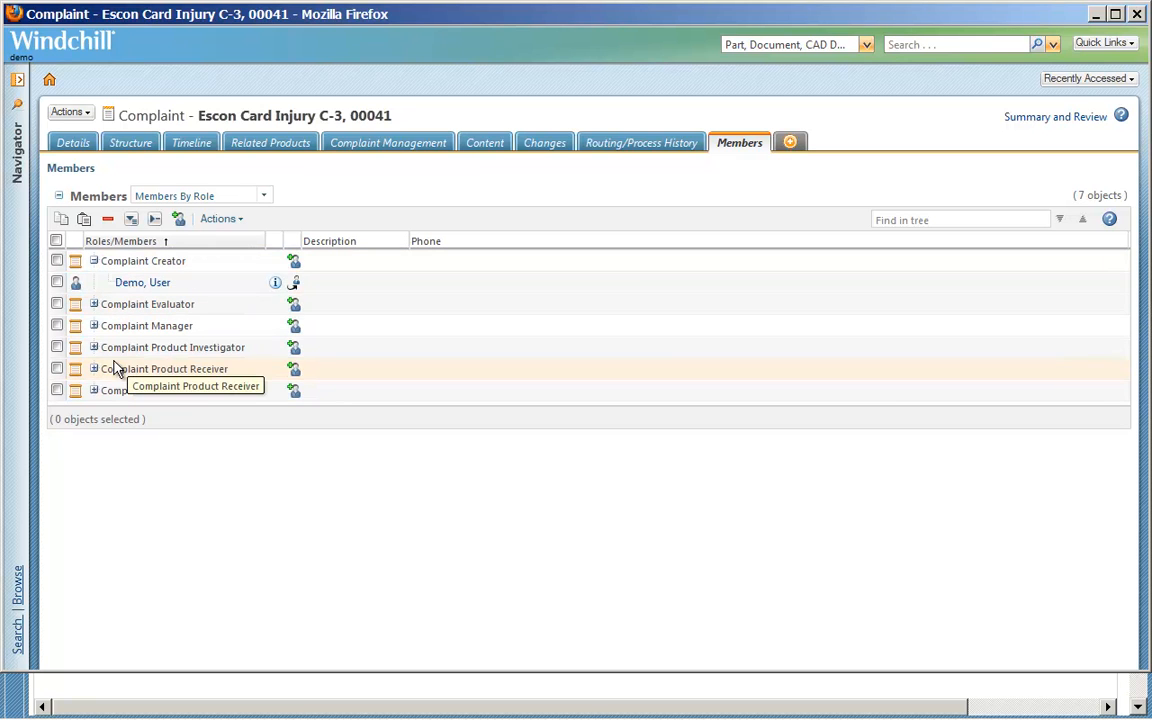
pyautogui.click(1078, 118)
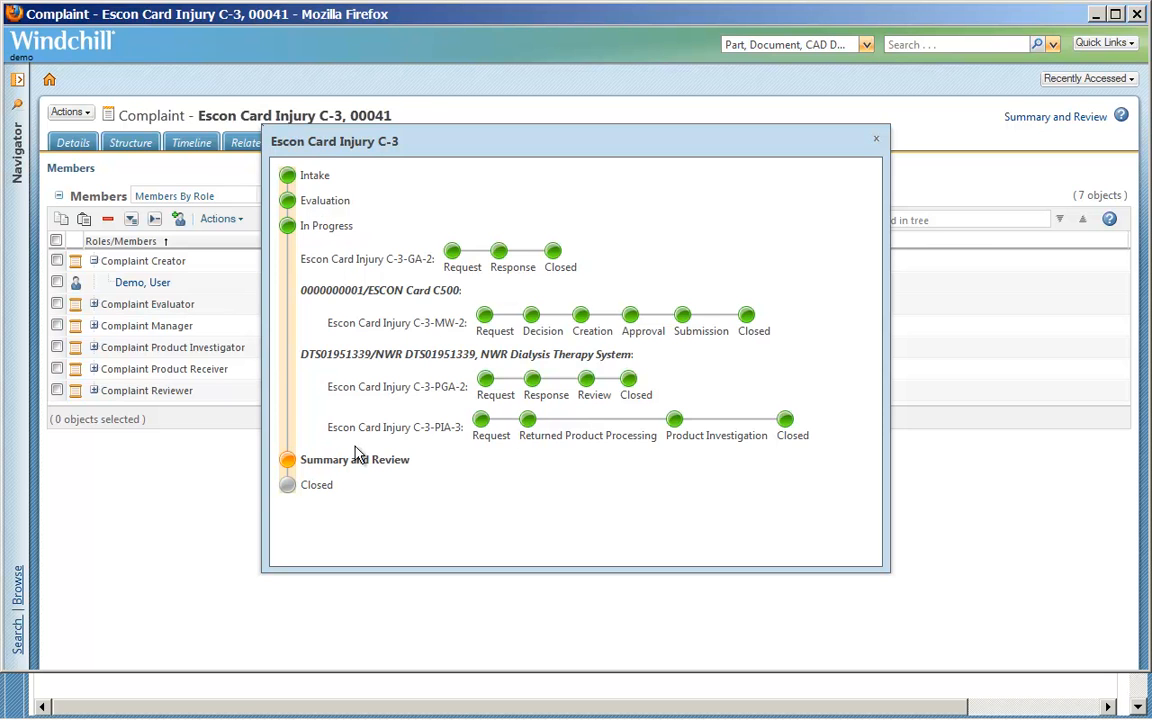
pyautogui.moveTo(417, 462); pyautogui.dragTo(311, 462)
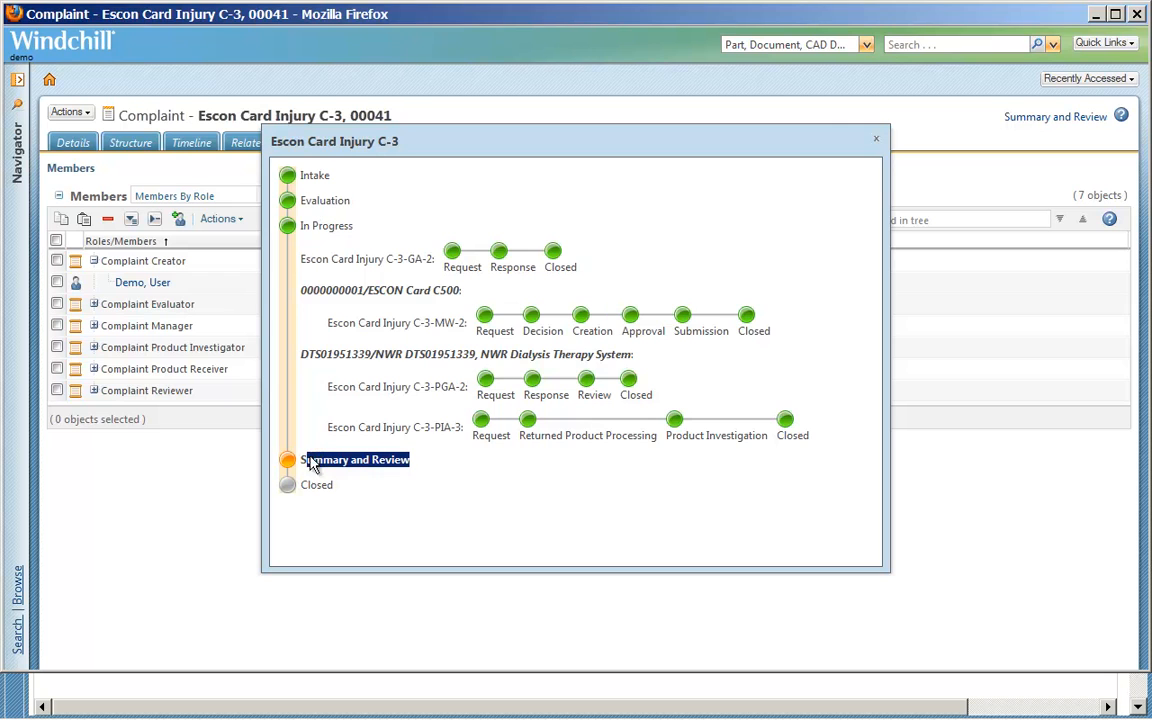
pyautogui.click(874, 145)
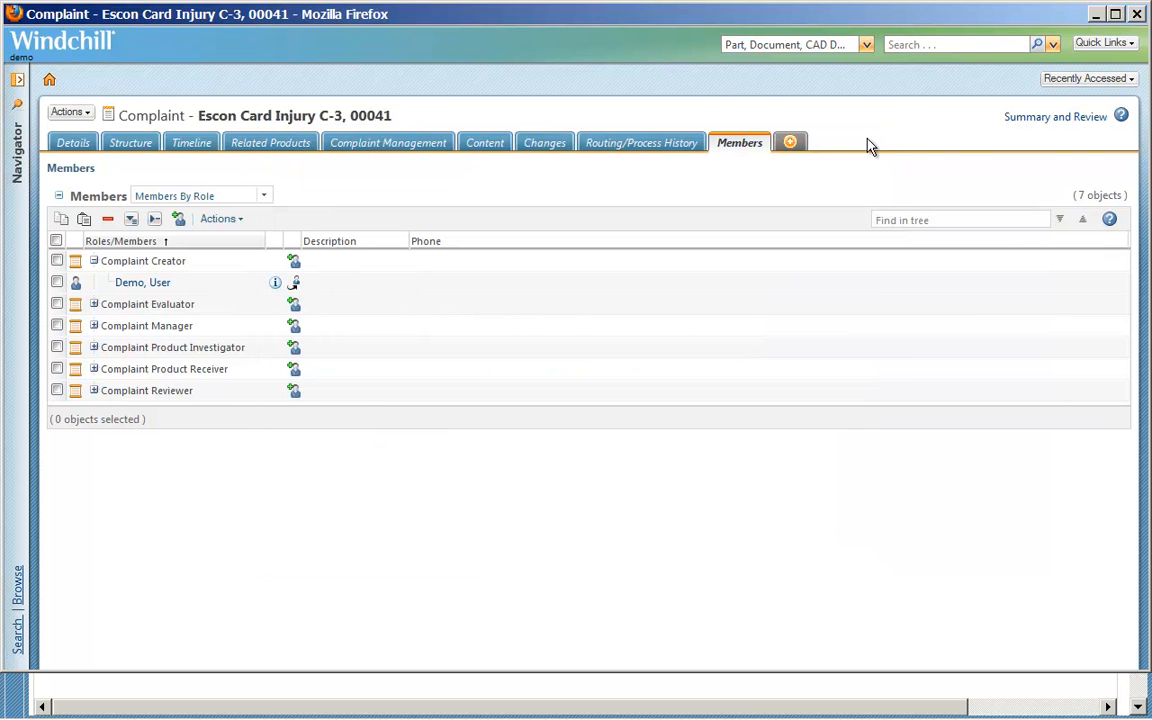
# Close the complaint and its report, open the saved NuWay Dialysis NC Report in a maximized window, and examine its three charts
pyautogui.click(1138, 15)
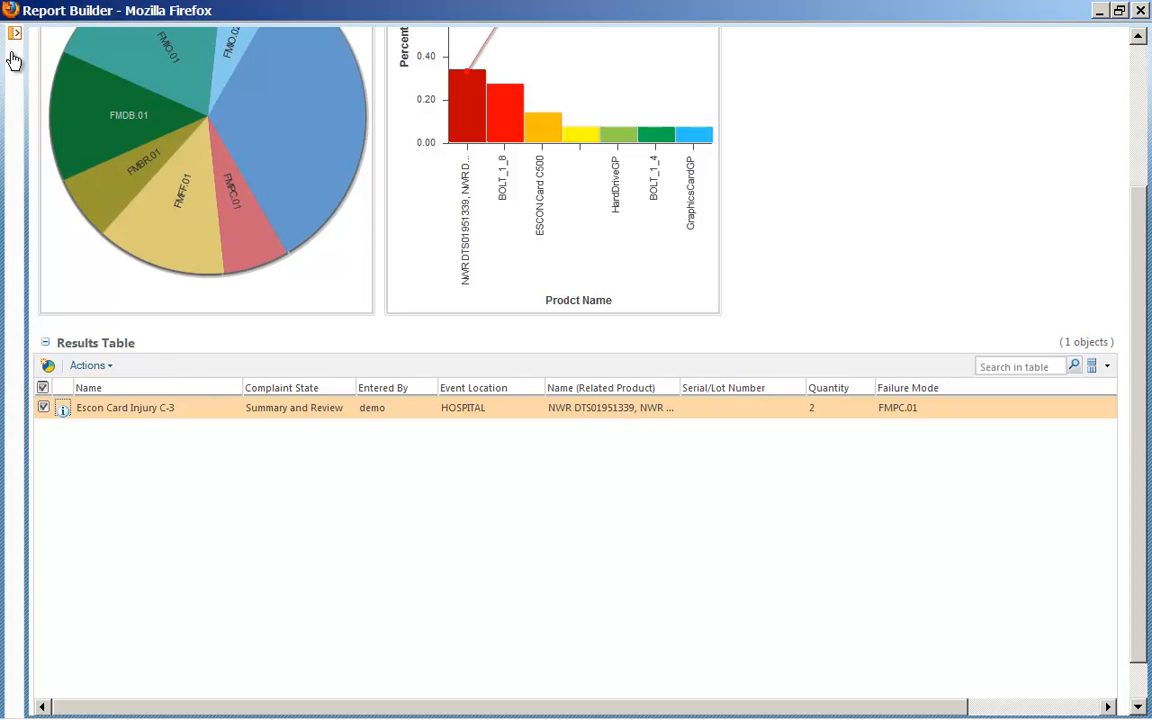
pyautogui.click(1141, 9)
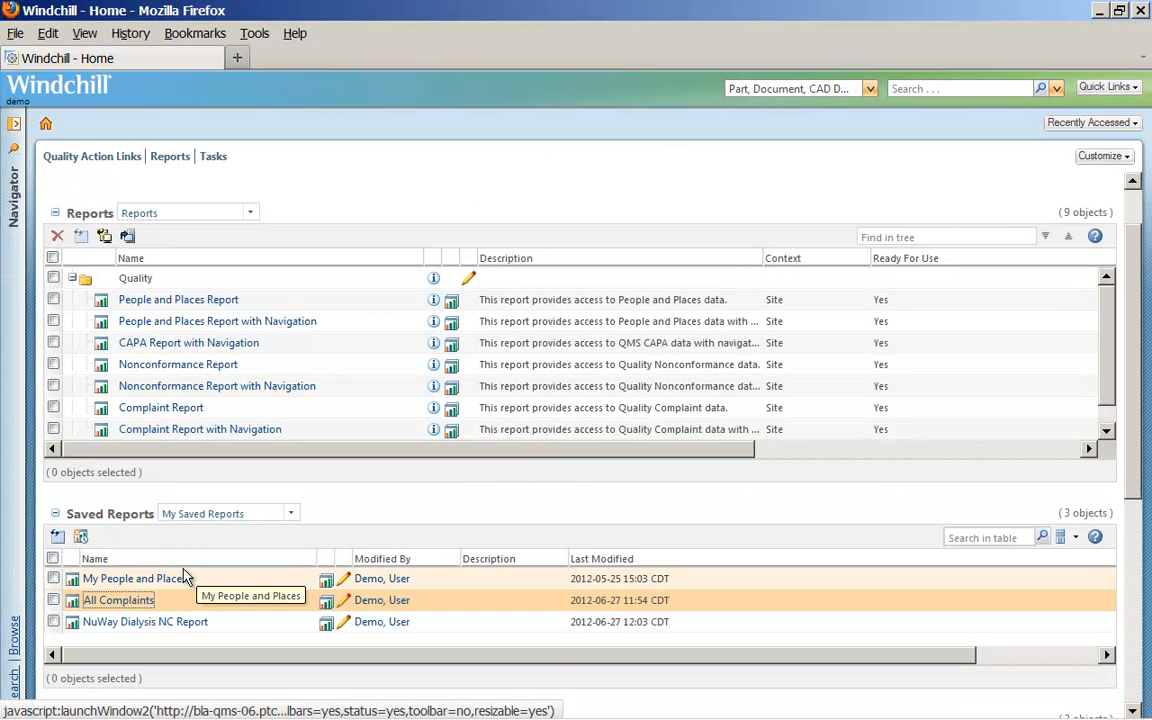
pyautogui.click(166, 626)
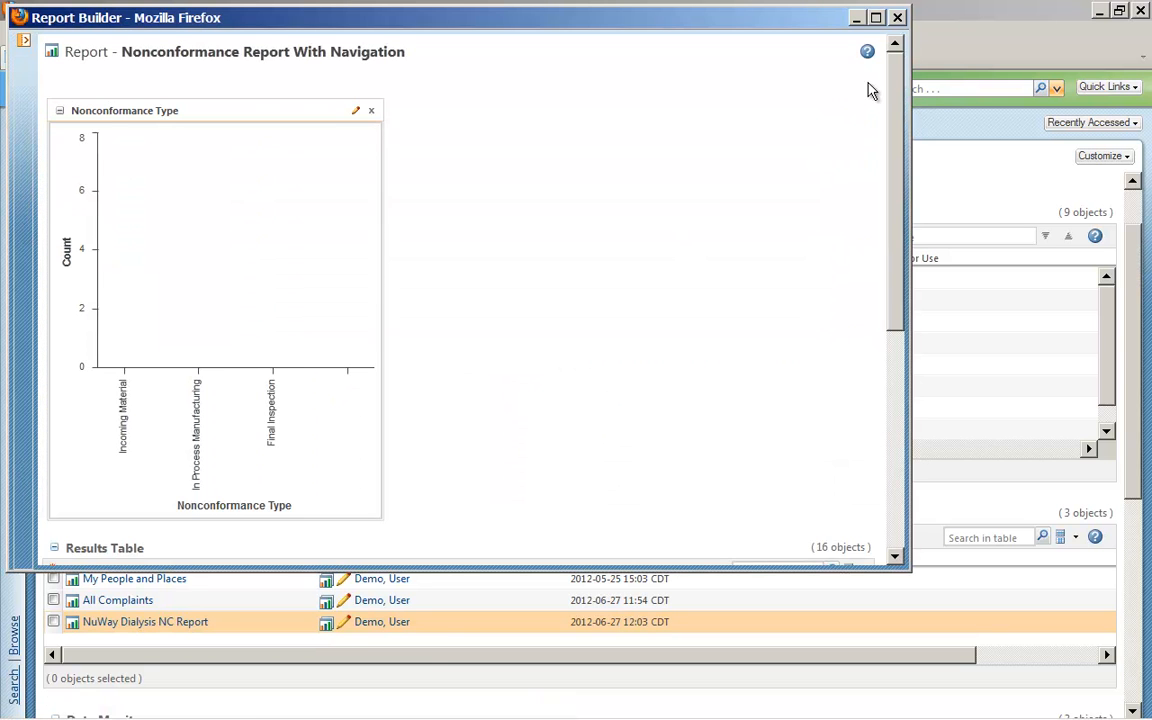
pyautogui.click(876, 19)
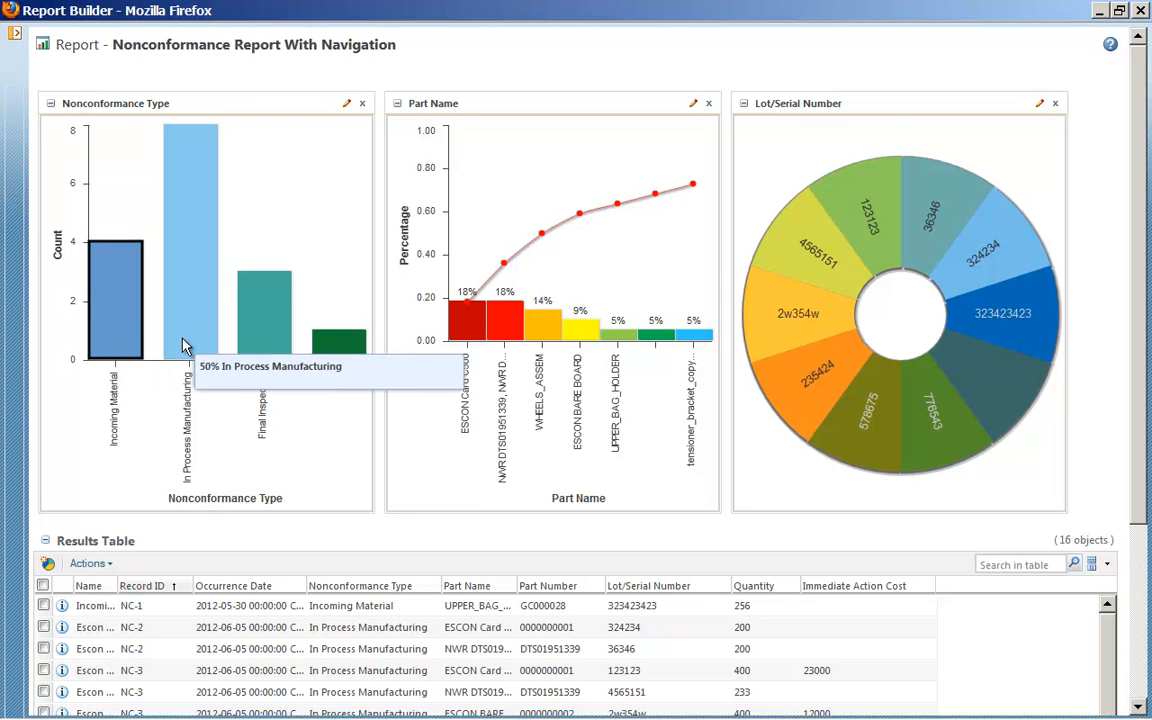
pyautogui.moveTo(280, 397)
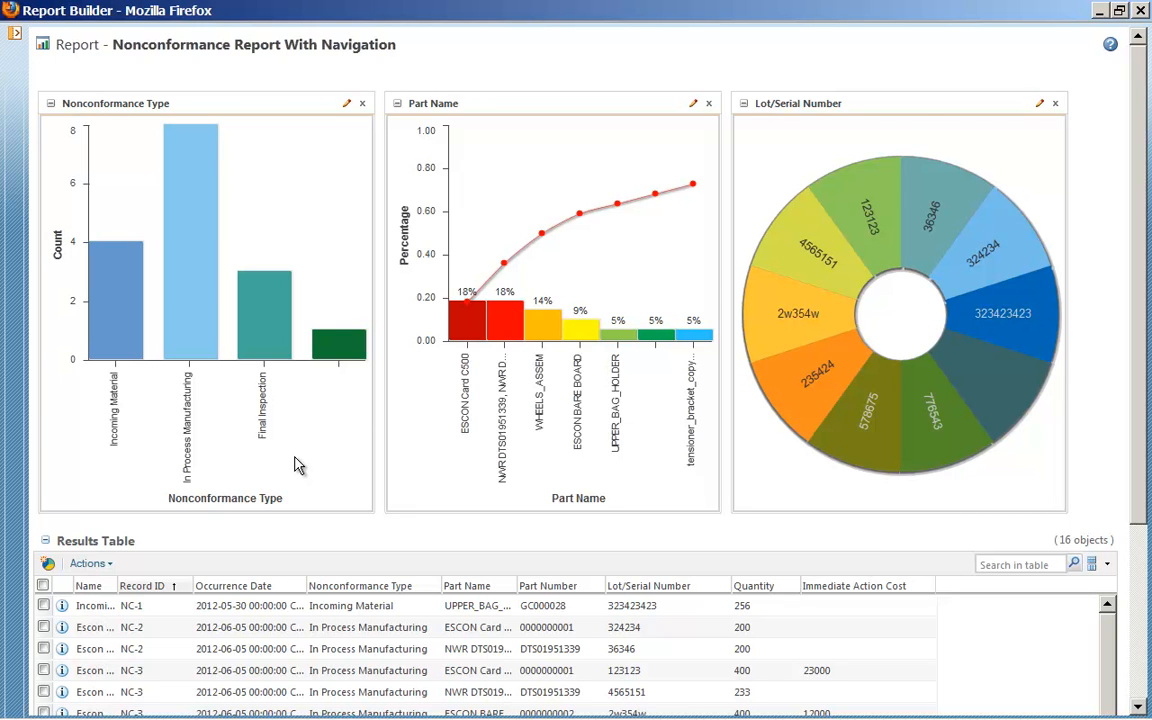
pyautogui.moveTo(279, 357)
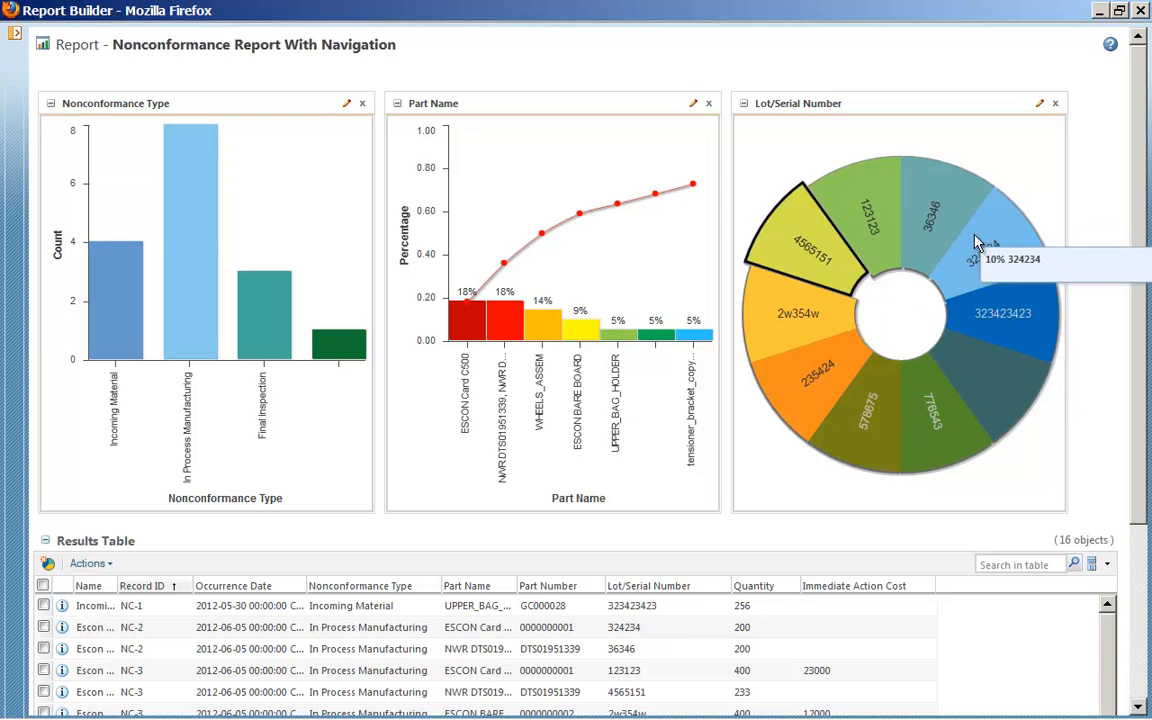
pyautogui.moveTo(987, 413)
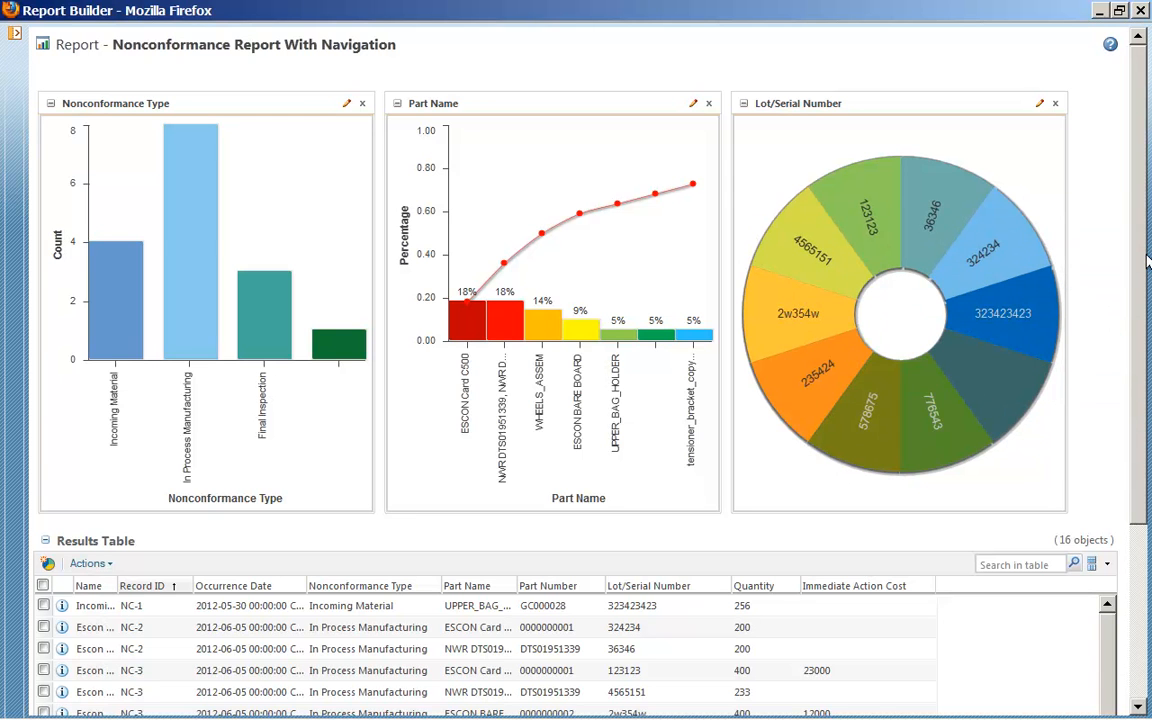
# Widen the Name column of the nonconformance results table to show the full record names
pyautogui.scroll(-3, 1145, 268)
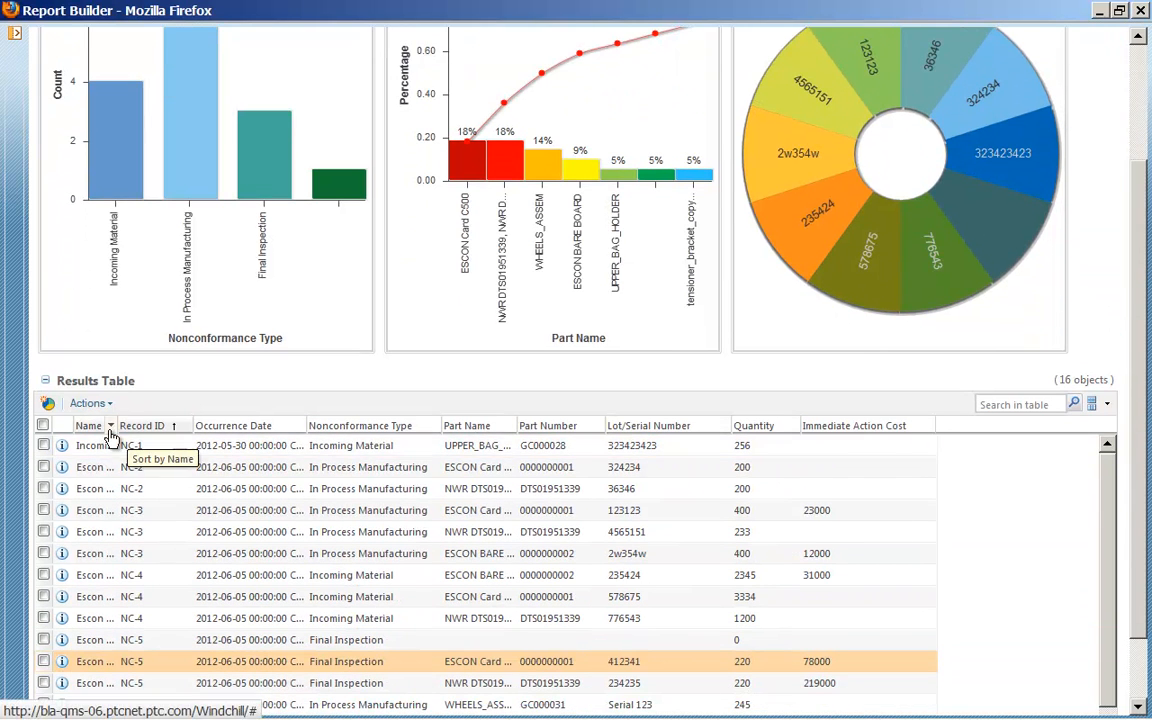
pyautogui.moveTo(118, 428); pyautogui.dragTo(200, 428)
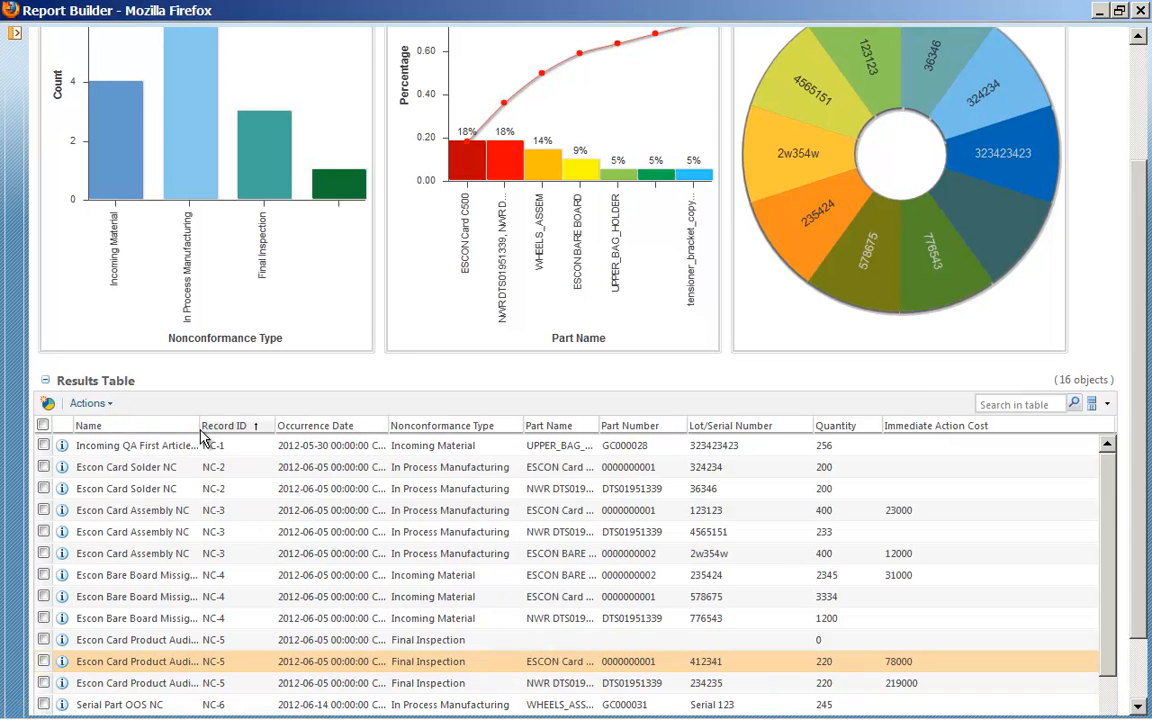
pyautogui.moveTo(1108, 495); pyautogui.dragTo(1128, 565)
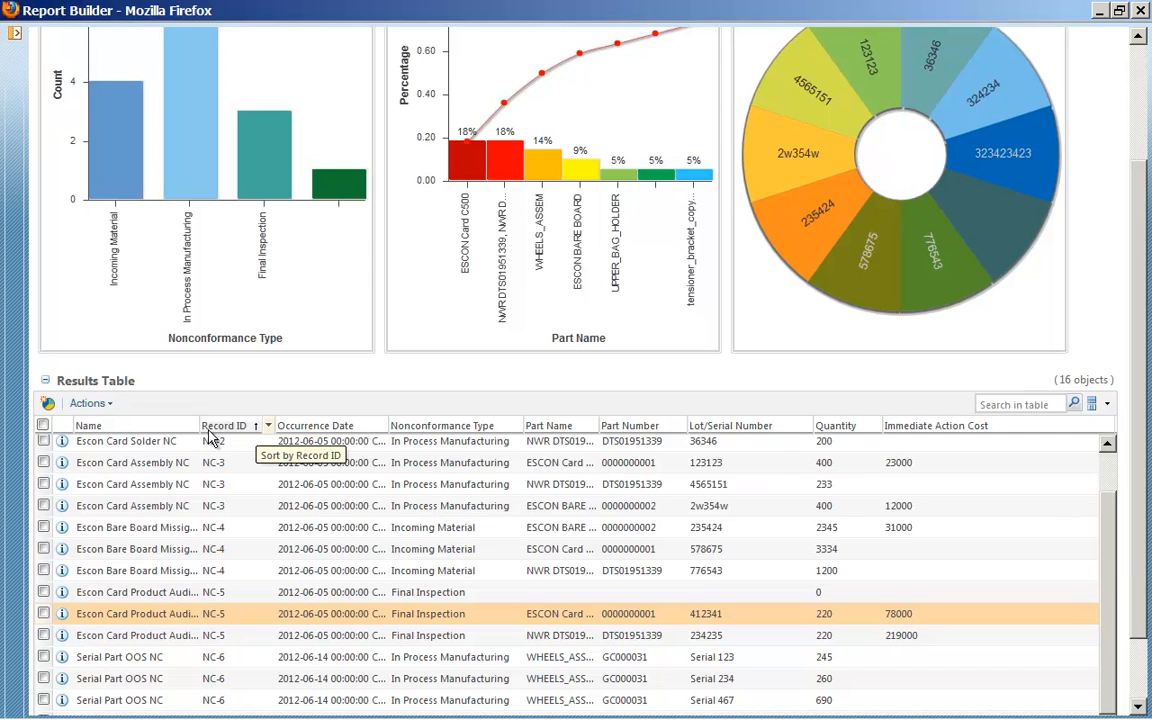
pyautogui.moveTo(198, 428); pyautogui.dragTo(338, 452)
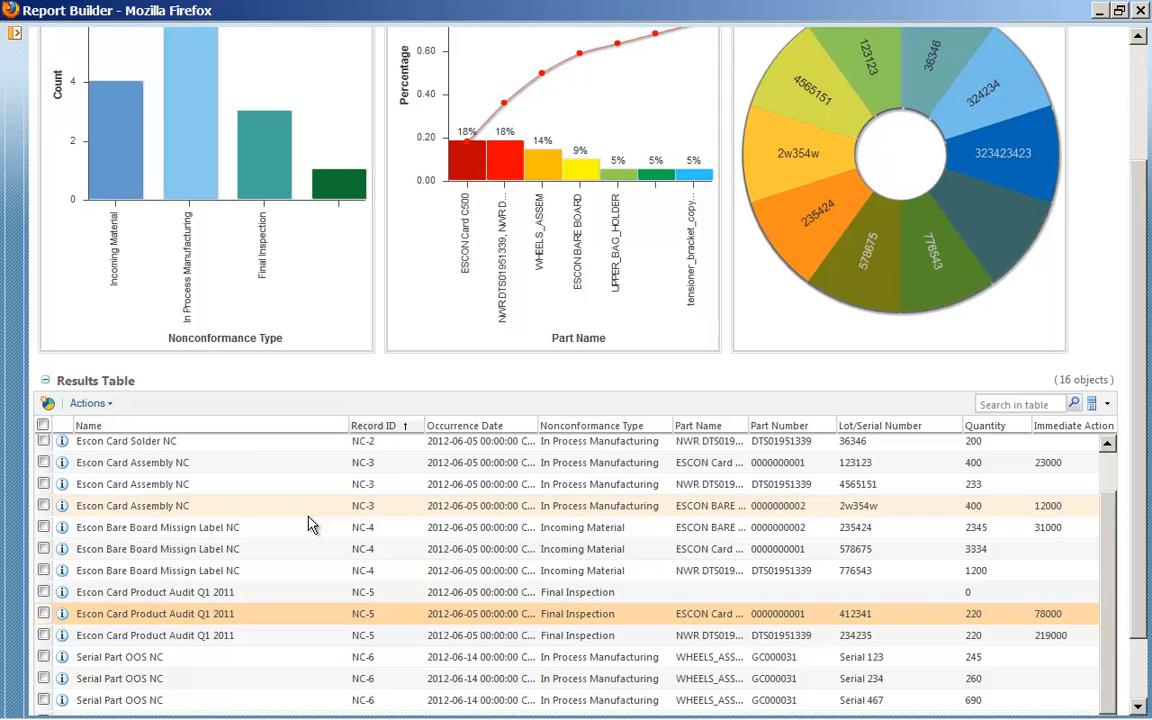
# Filter the nonconformance results to ESCON Card C500 through the Part Name Pareto chart, and close the report
pyautogui.moveTo(463, 177)
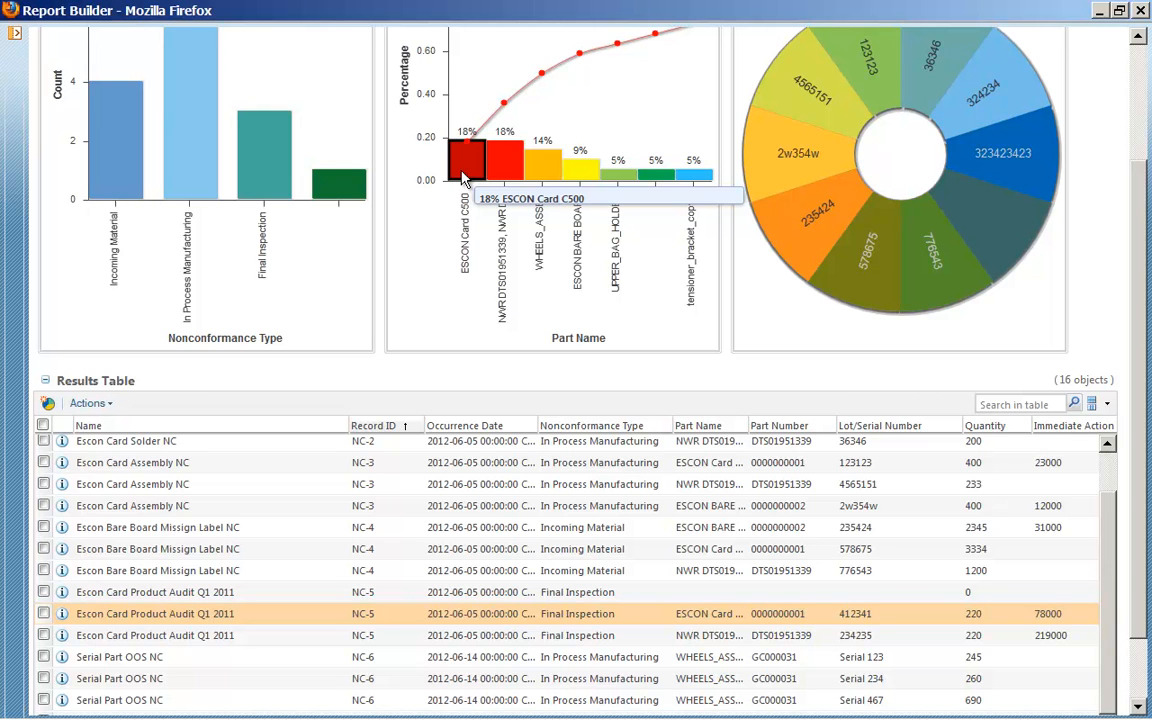
pyautogui.click(463, 177)
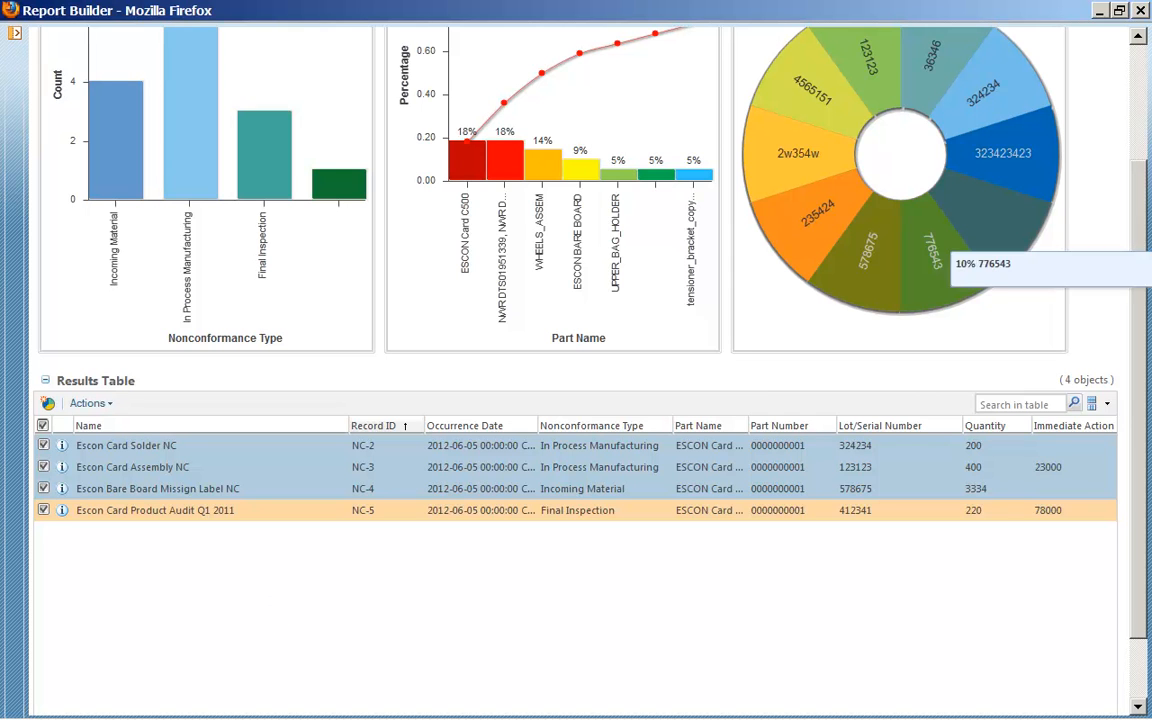
pyautogui.click(1140, 11)
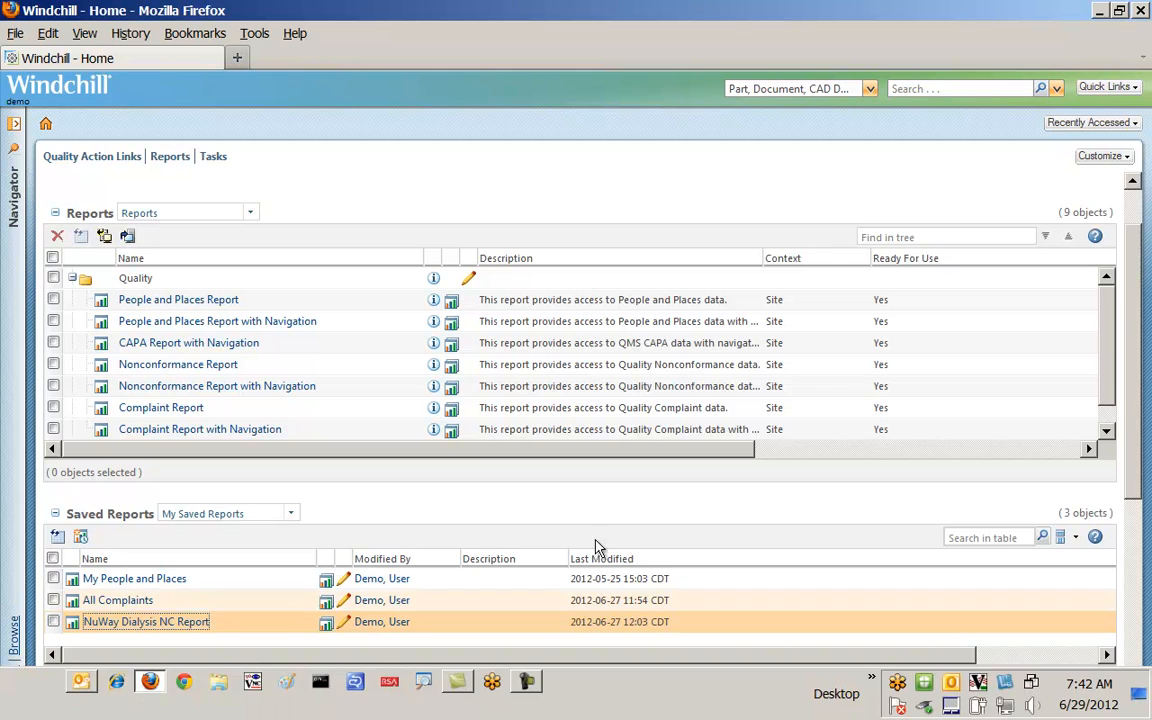
# Start a new data monitor based on the saved NuWay Dialysis NC Report
pyautogui.moveTo(1131, 321); pyautogui.dragTo(1150, 517)
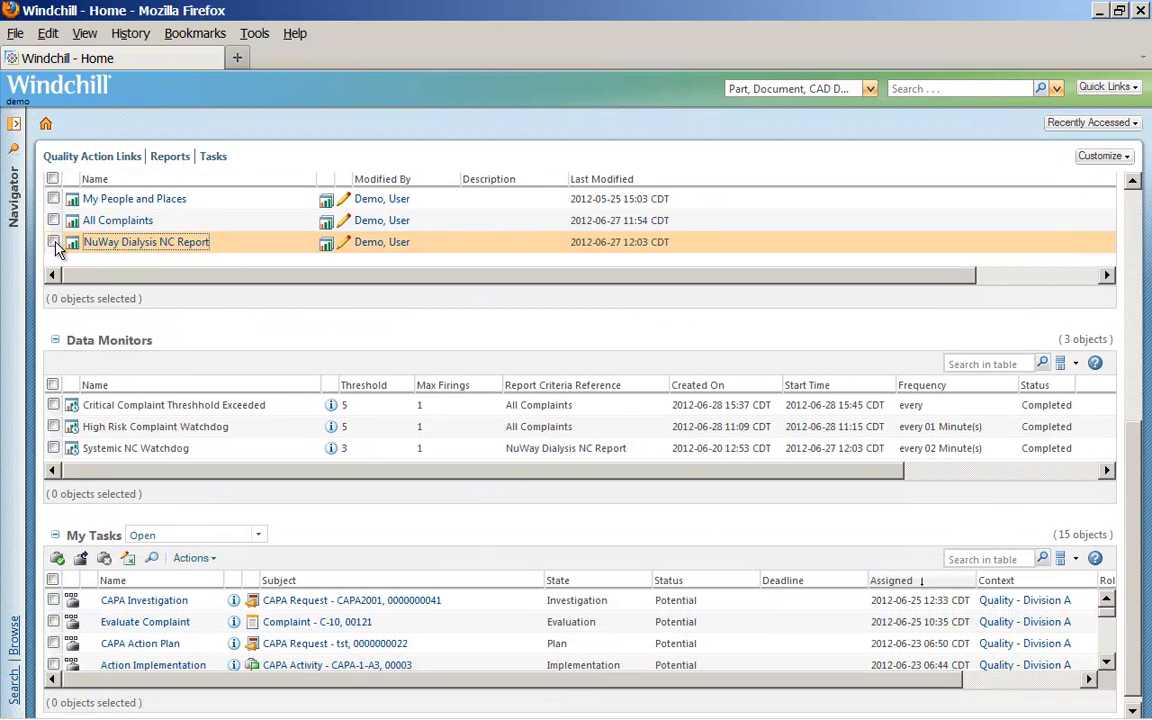
pyautogui.scroll(2, 1030, 410)
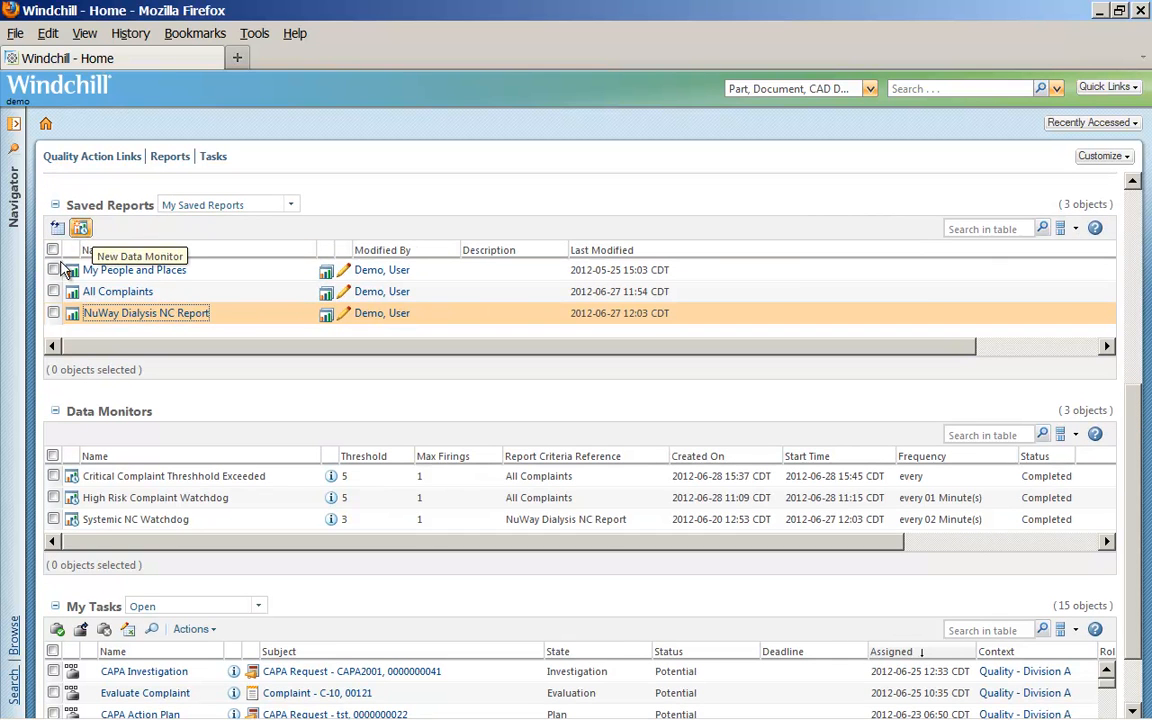
pyautogui.click(55, 314)
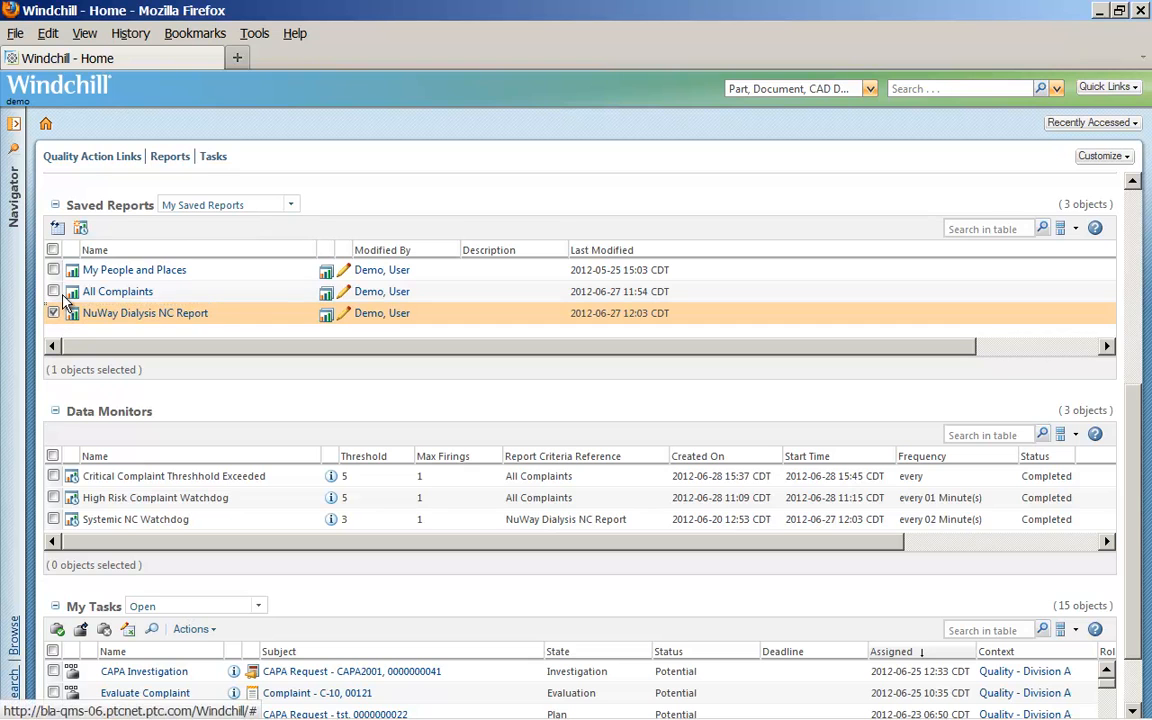
pyautogui.click(81, 230)
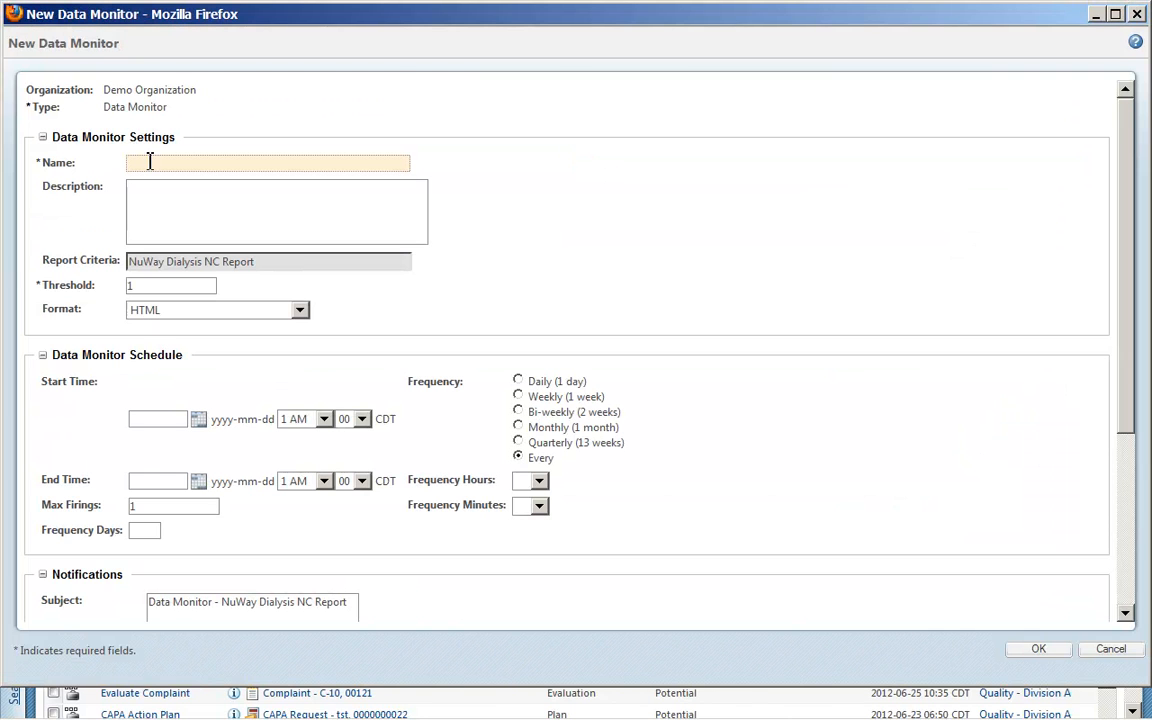
# Review the new data monitor's threshold, schedule and notification subject and message, and cancel its creation
pyautogui.moveTo(159, 290); pyautogui.dragTo(122, 289)
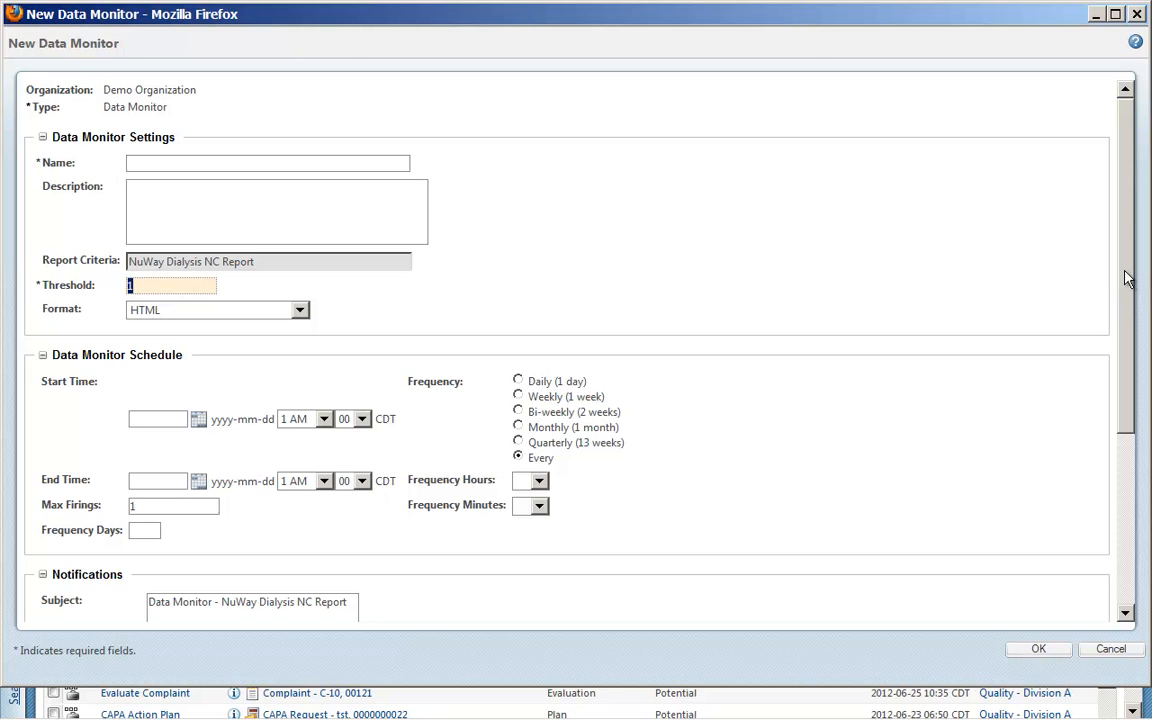
pyautogui.moveTo(1126, 278); pyautogui.dragTo(1148, 450)
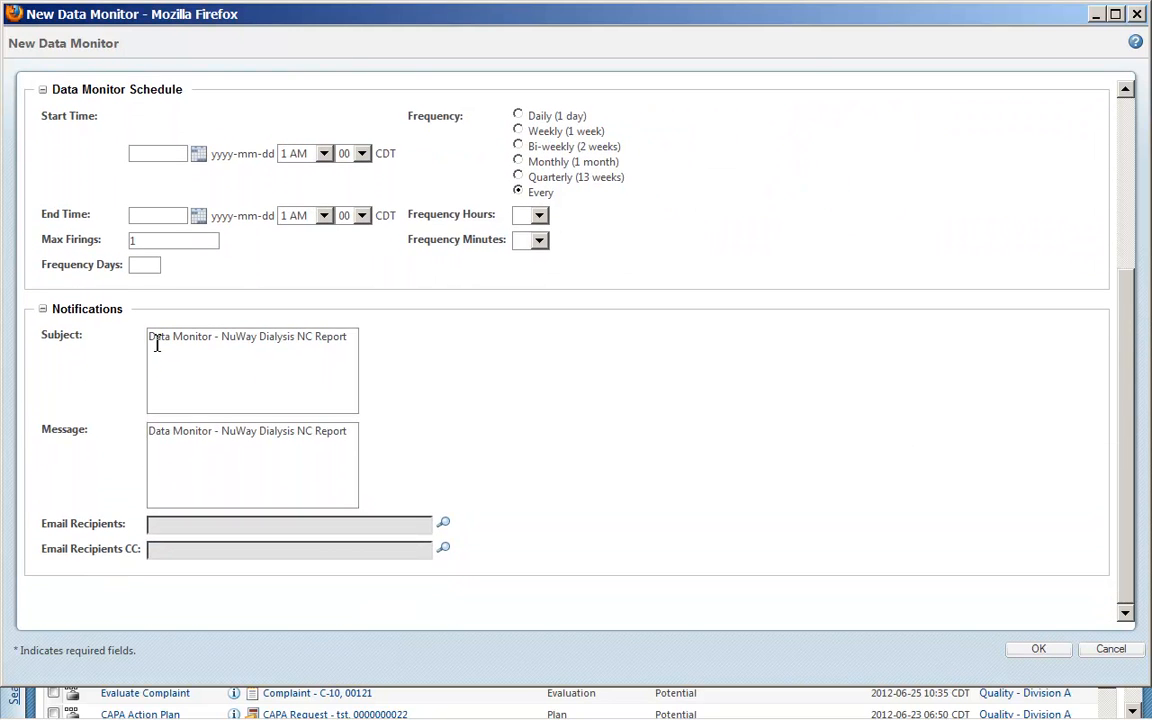
pyautogui.moveTo(155, 338); pyautogui.dragTo(334, 355)
pyautogui.moveTo(348, 448); pyautogui.dragTo(126, 432)
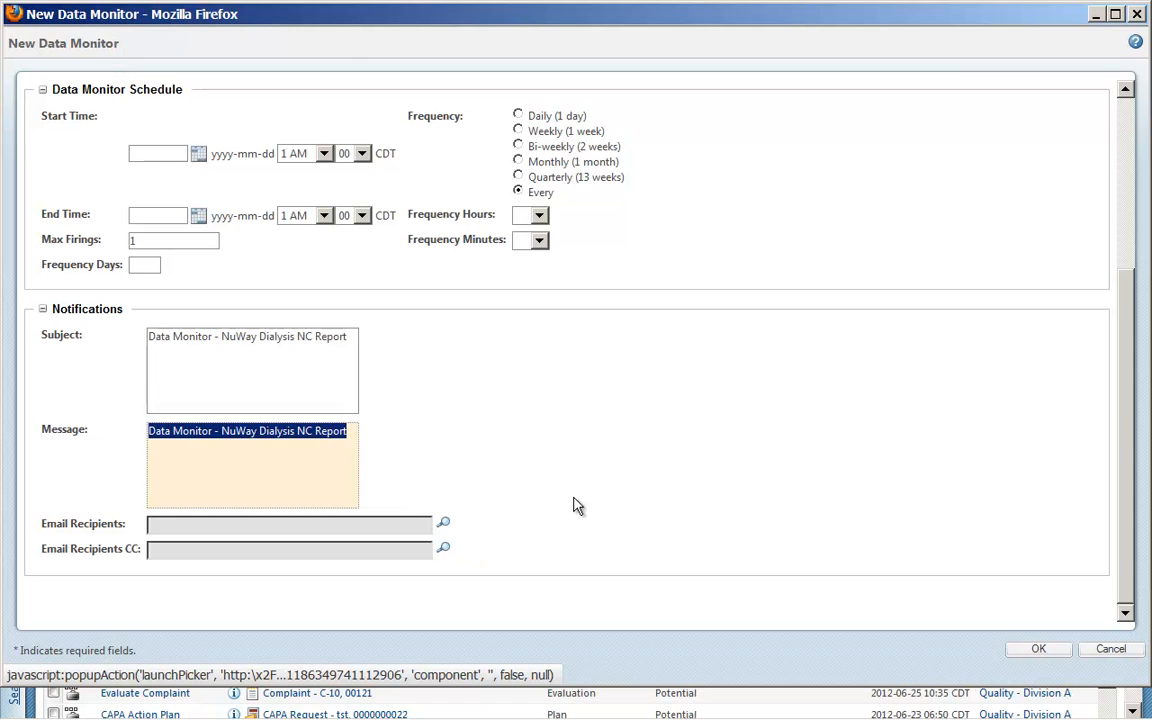
pyautogui.click(1112, 650)
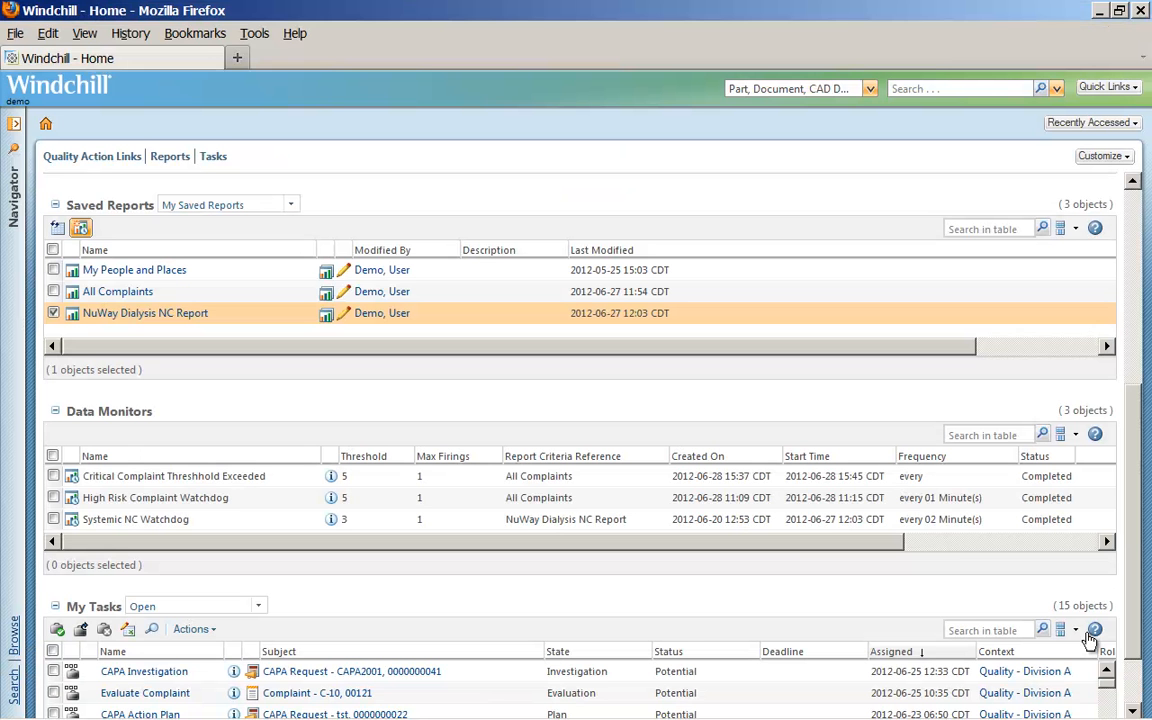
# Open the Critical Complaint Threshhold Exceeded data monitor's information page and view its executed report
pyautogui.scroll(-2, 1140, 480)
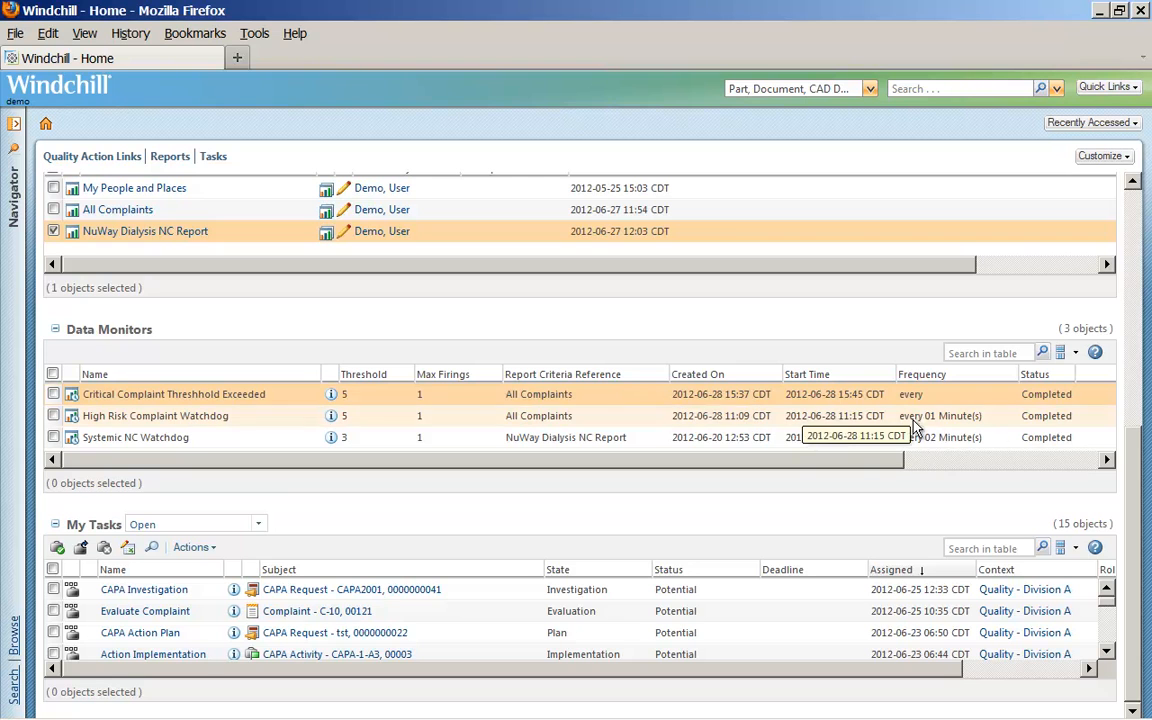
pyautogui.click(329, 397)
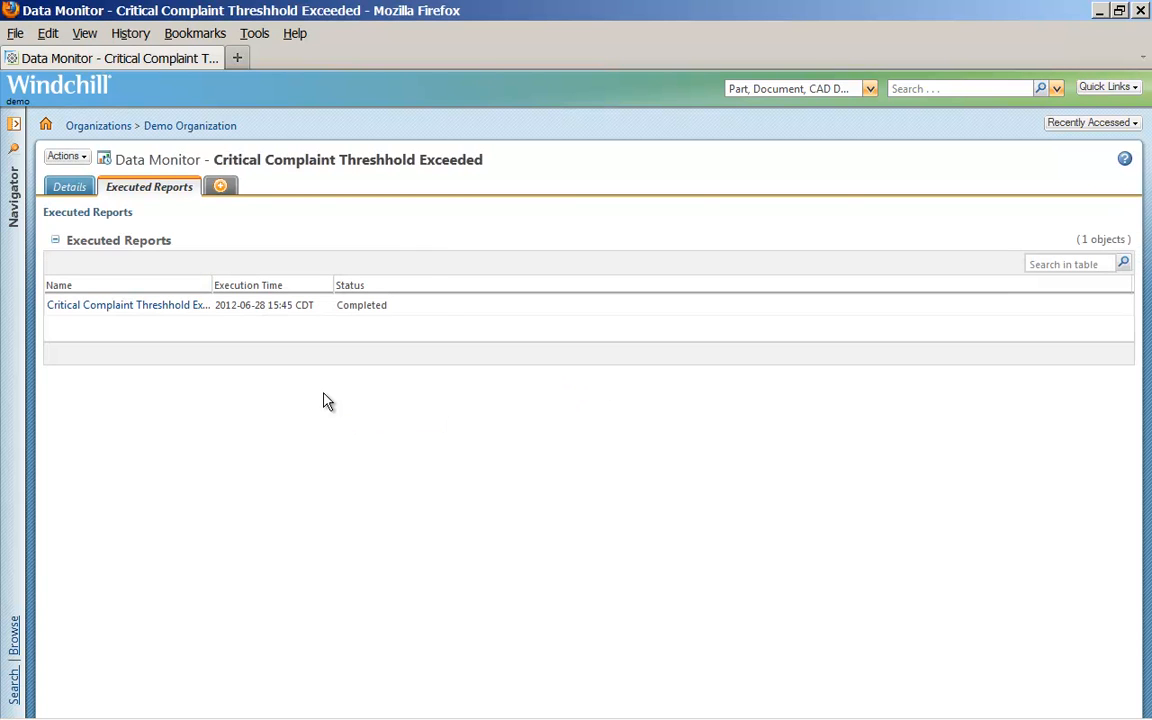
pyautogui.click(161, 315)
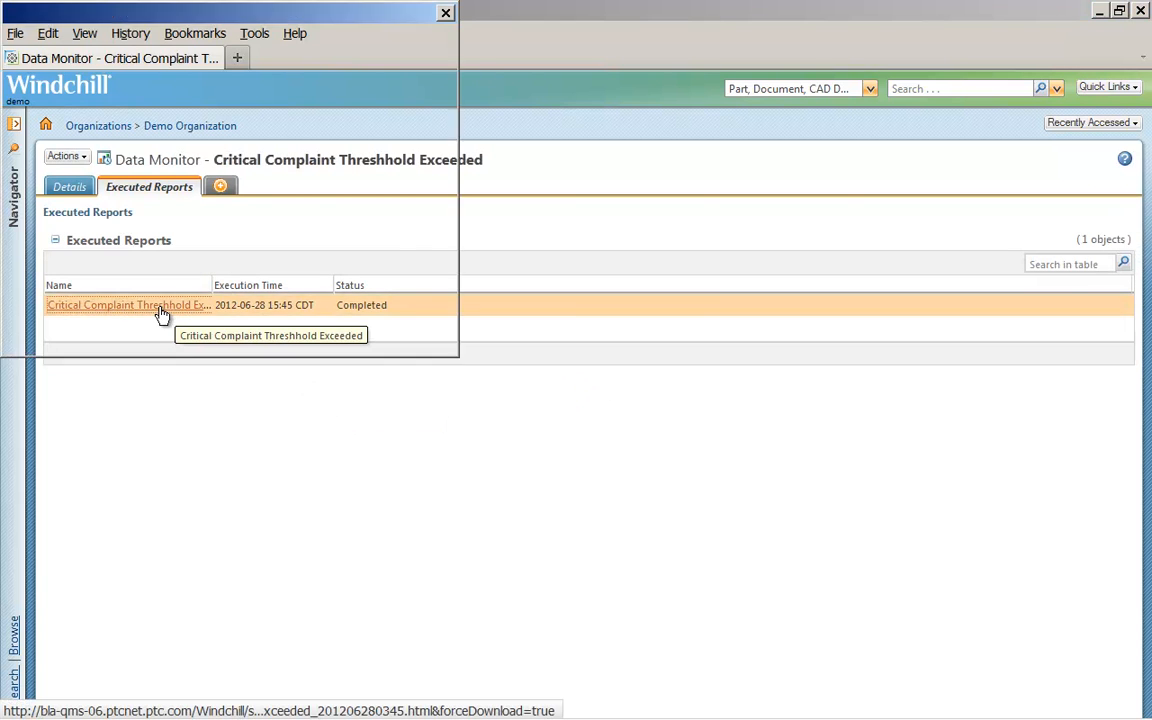
pyautogui.click(330, 310)
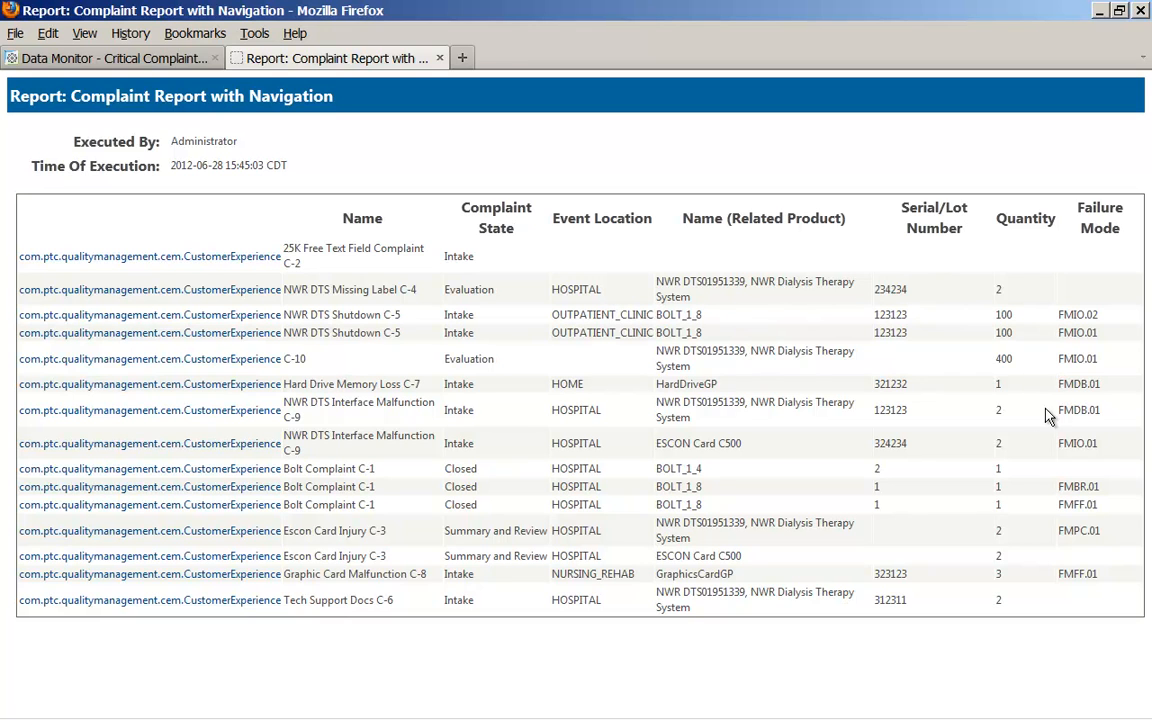
# Open the NWR DTS Interface Malfunction C-9 complaint listed for ESCON Card C500, and view its change requests and the related products in its structure
pyautogui.click(196, 446)
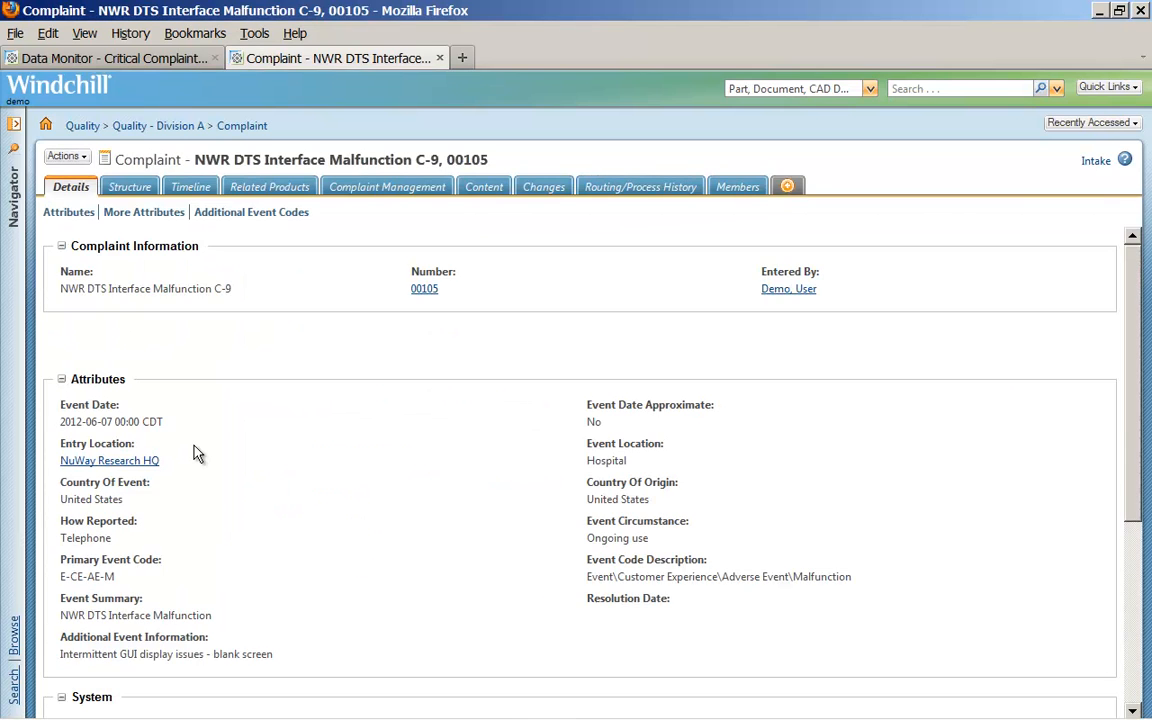
pyautogui.click(539, 189)
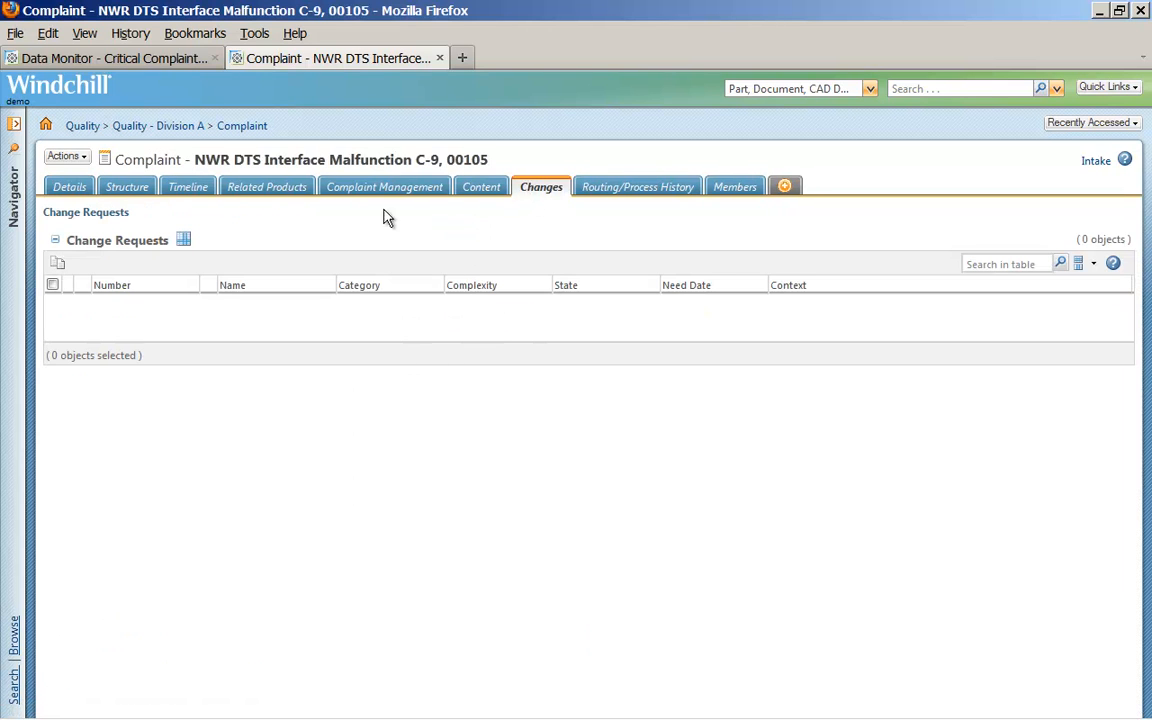
pyautogui.click(137, 190)
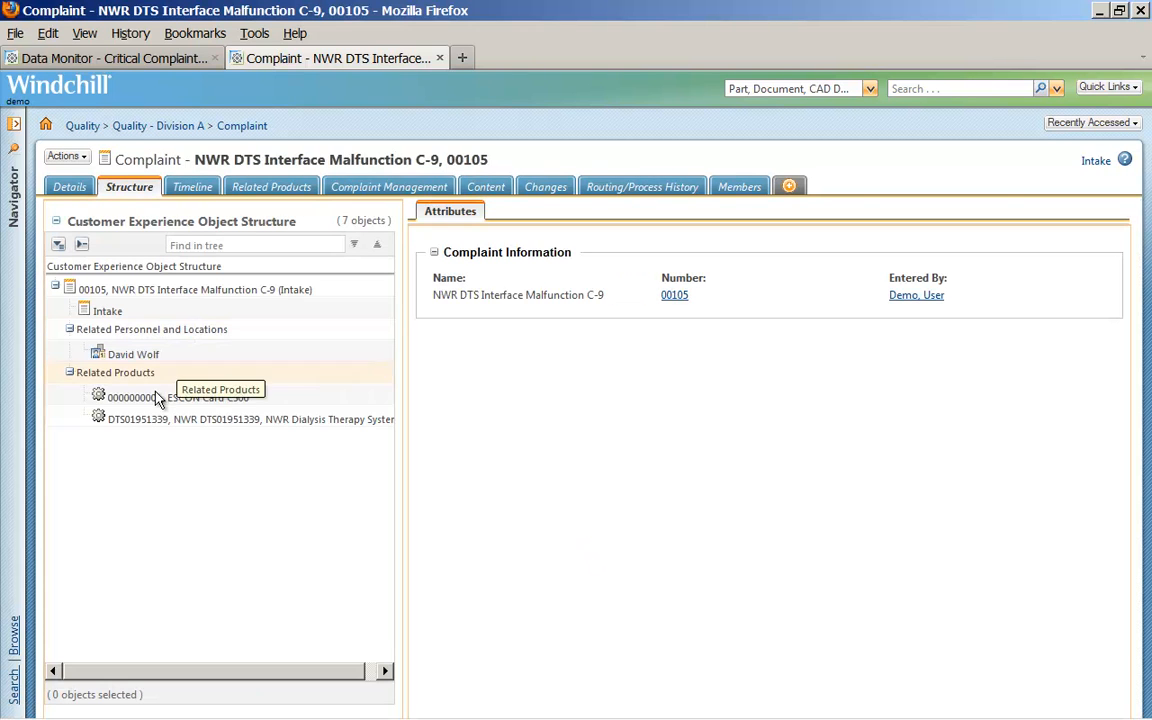
pyautogui.click(100, 373)
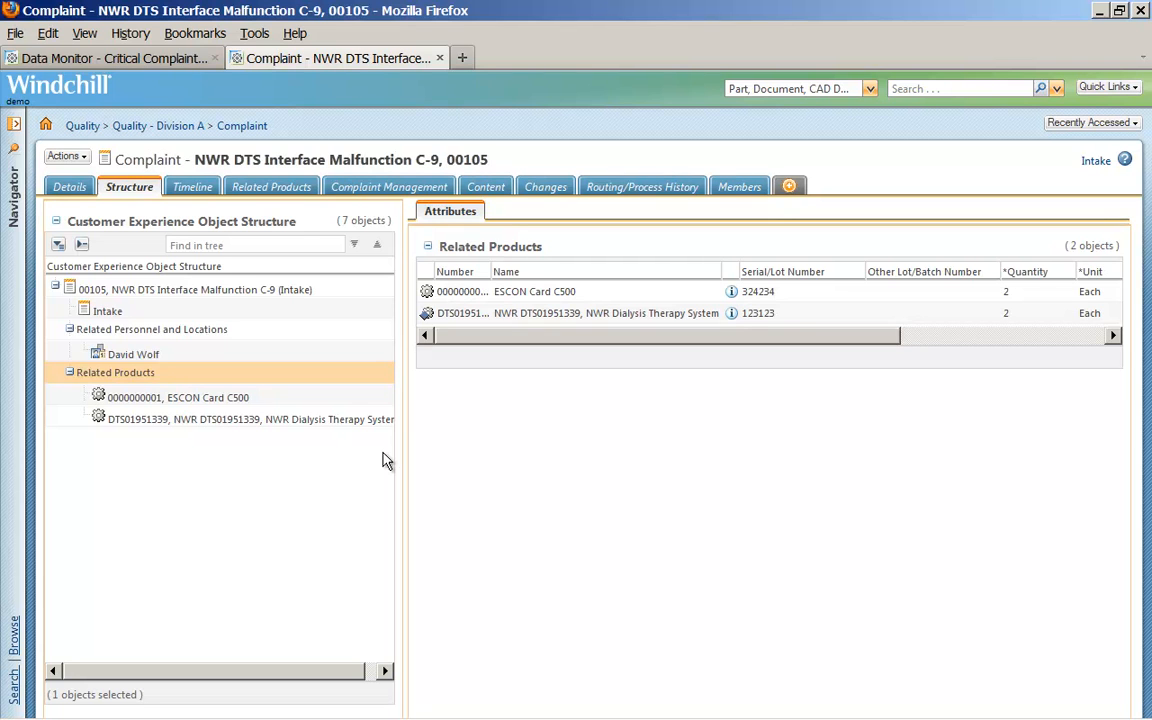
pyautogui.moveTo(533, 712)
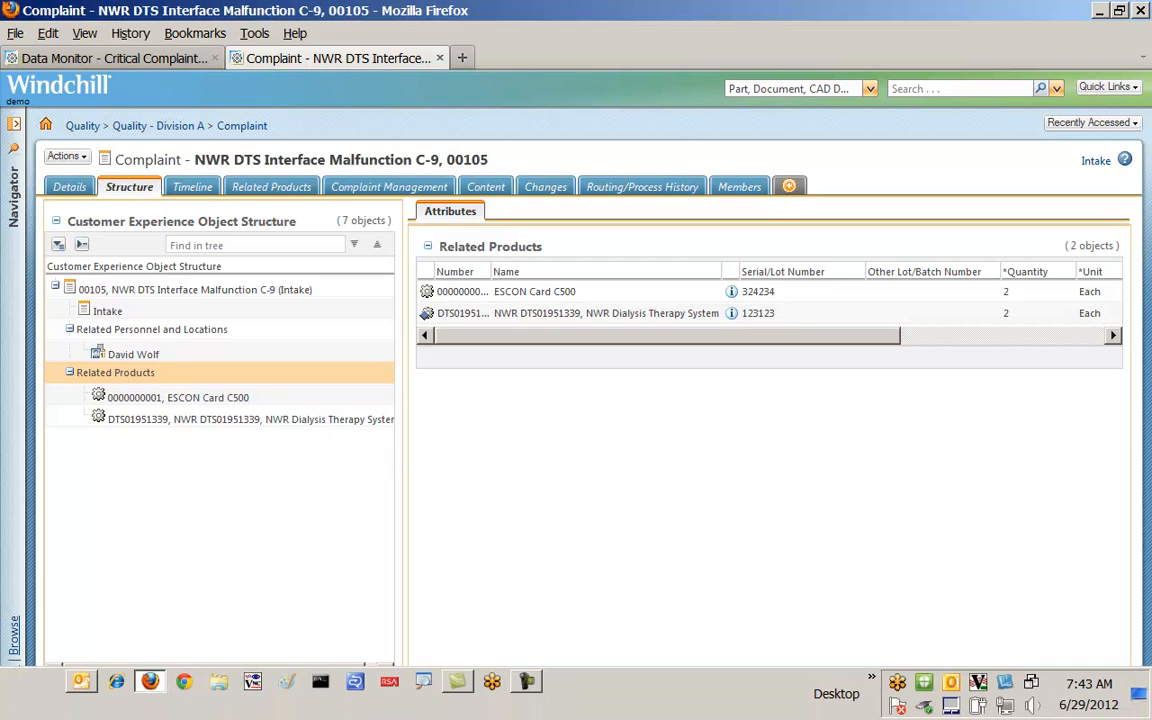
pyautogui.click(457, 684)
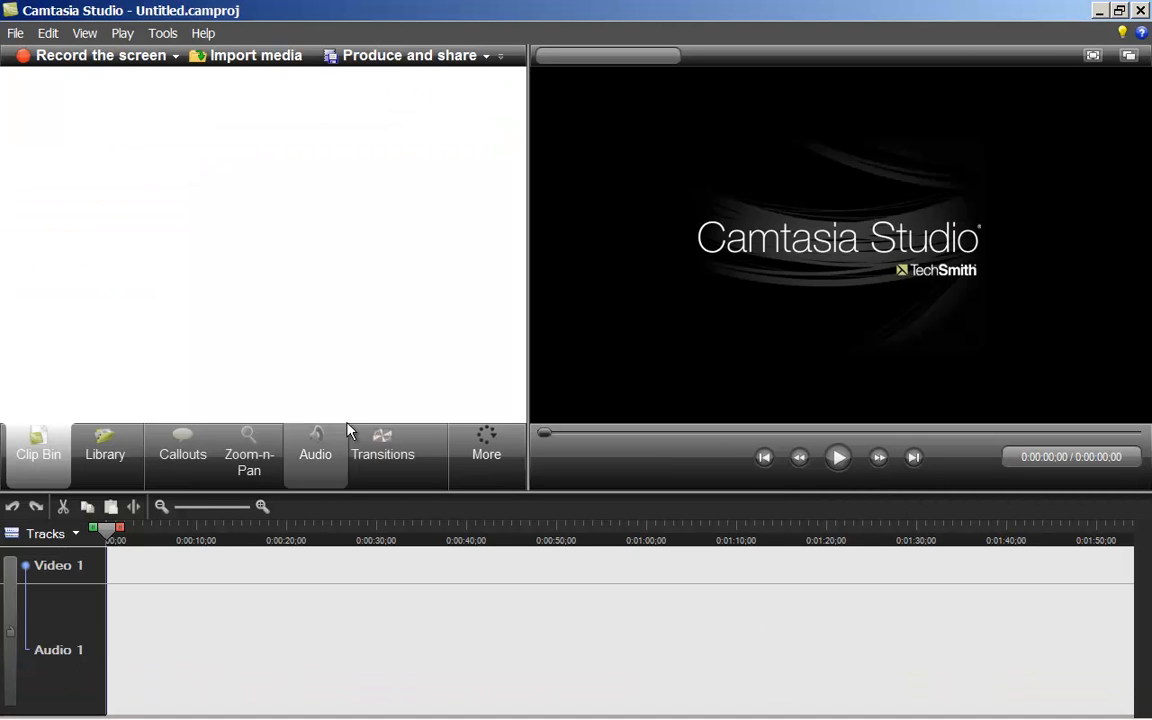
pyautogui.moveTo(790, 712)
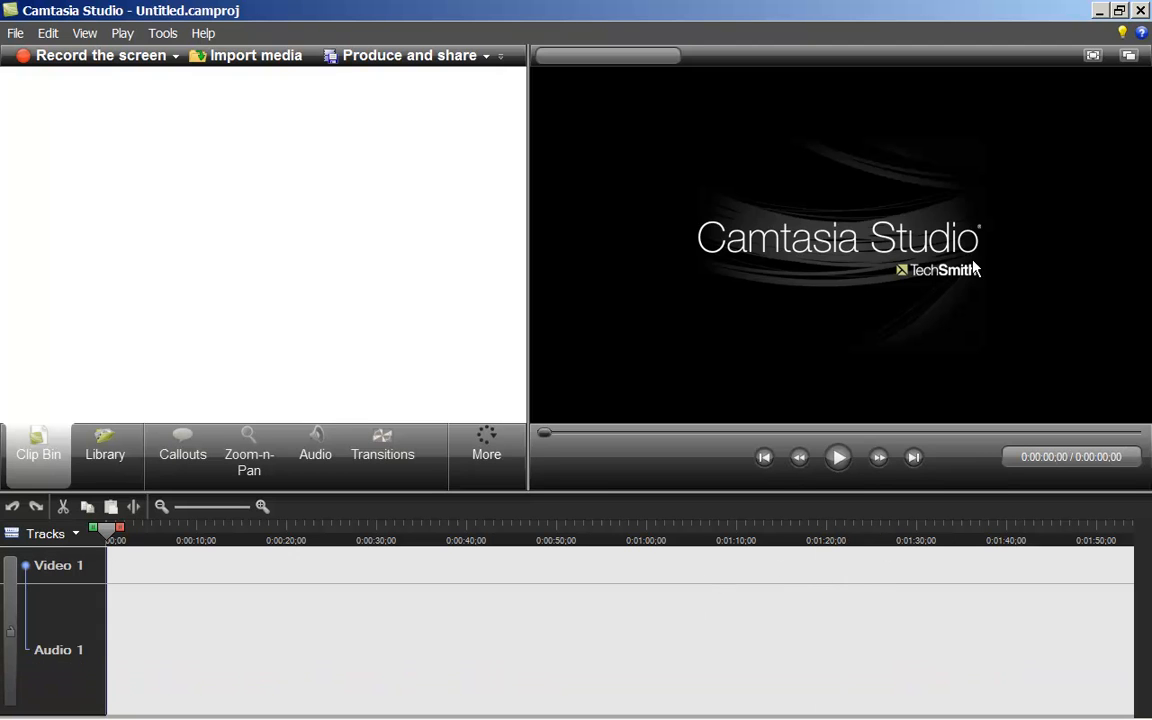
pyautogui.moveTo(362, 717)
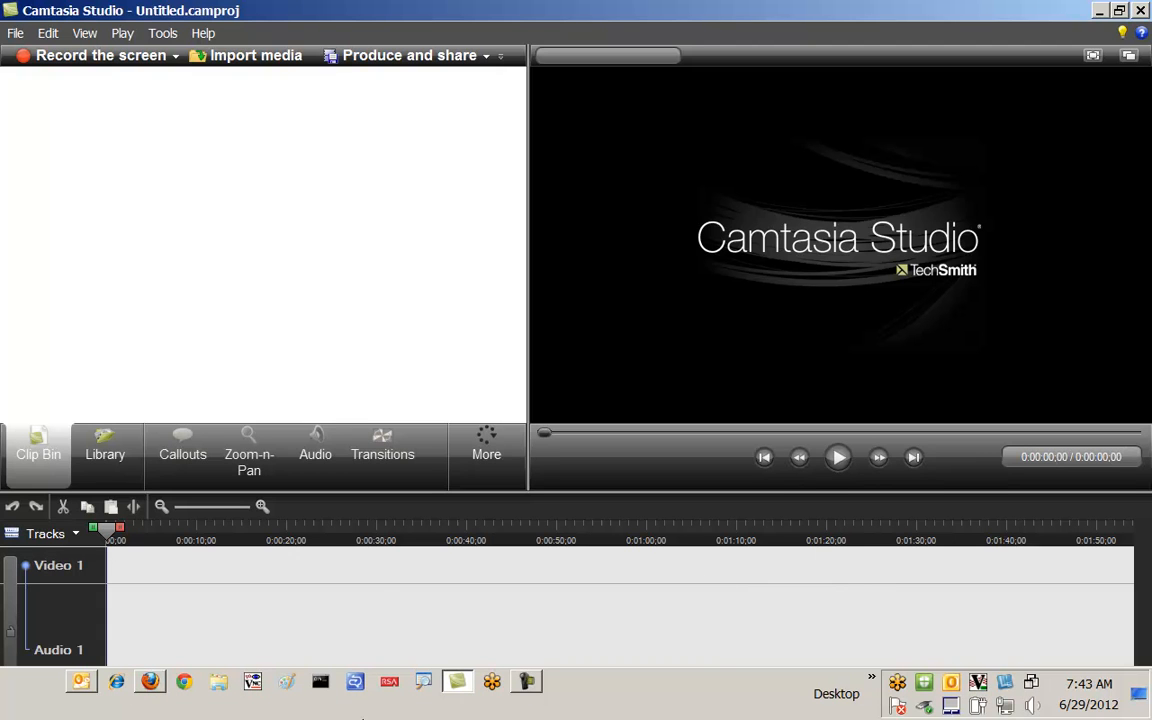